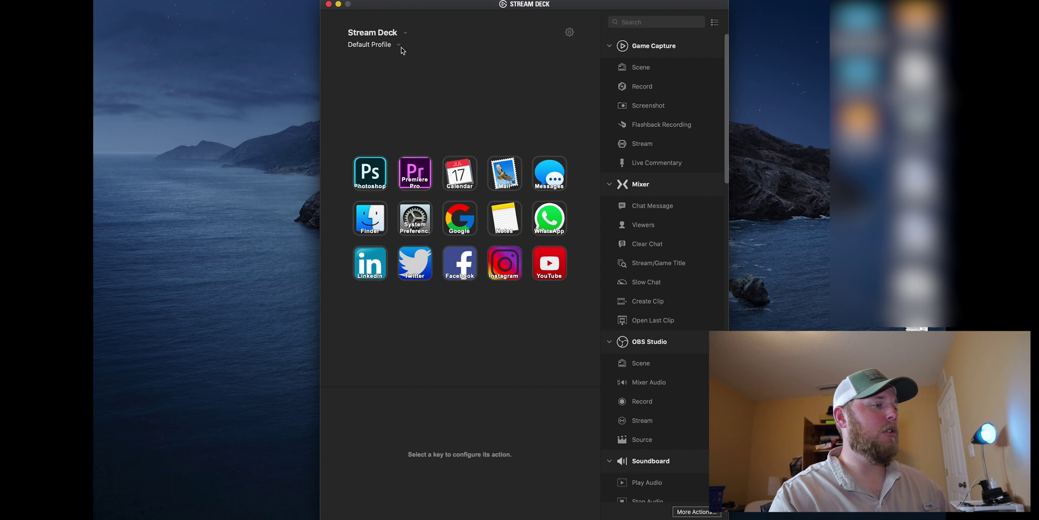
- Switch to the Premiere Pro profile, then back to the Default Profile
{"action": "left_click", "coordinate": [399, 47]}
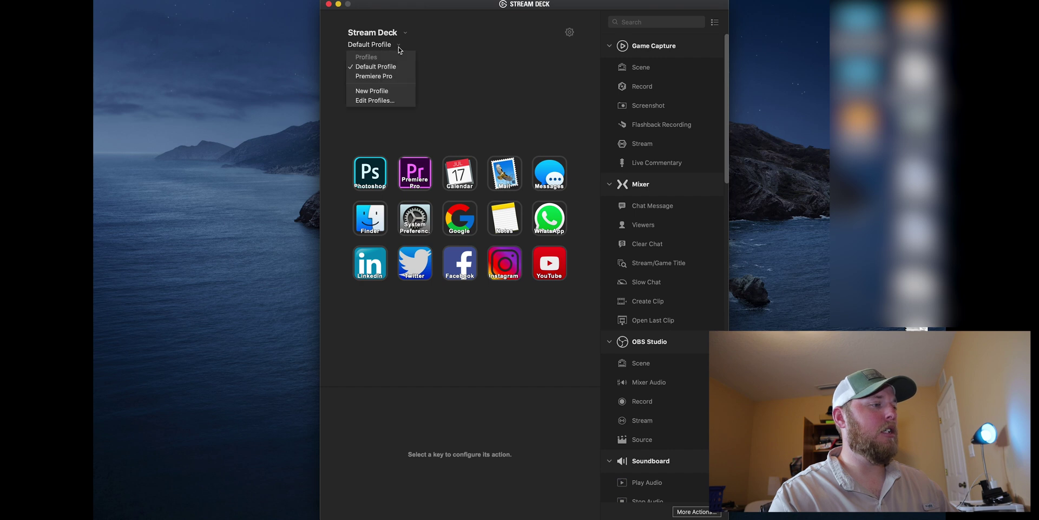
{"action": "left_click", "coordinate": [371, 76]}
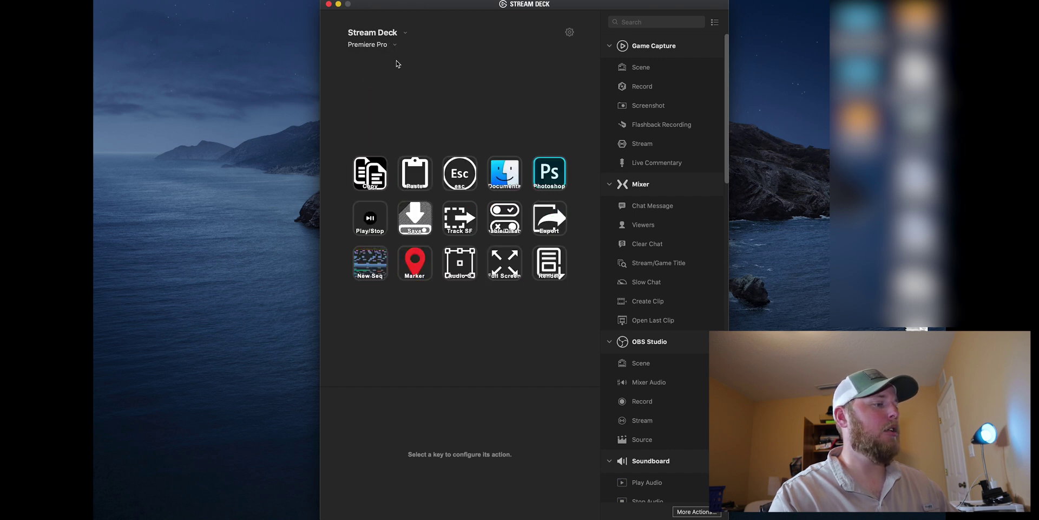
{"action": "left_click", "coordinate": [397, 46]}
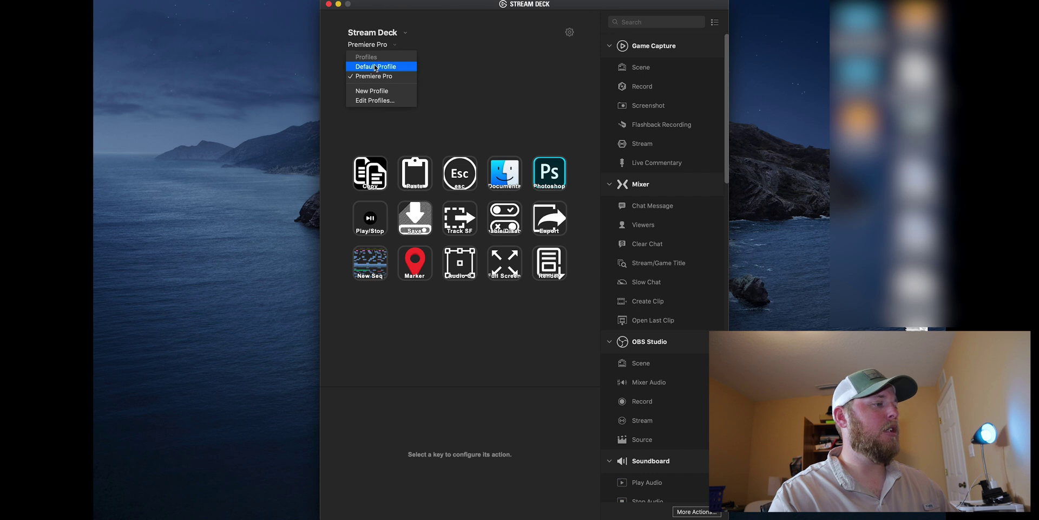
{"action": "left_click", "coordinate": [376, 67]}
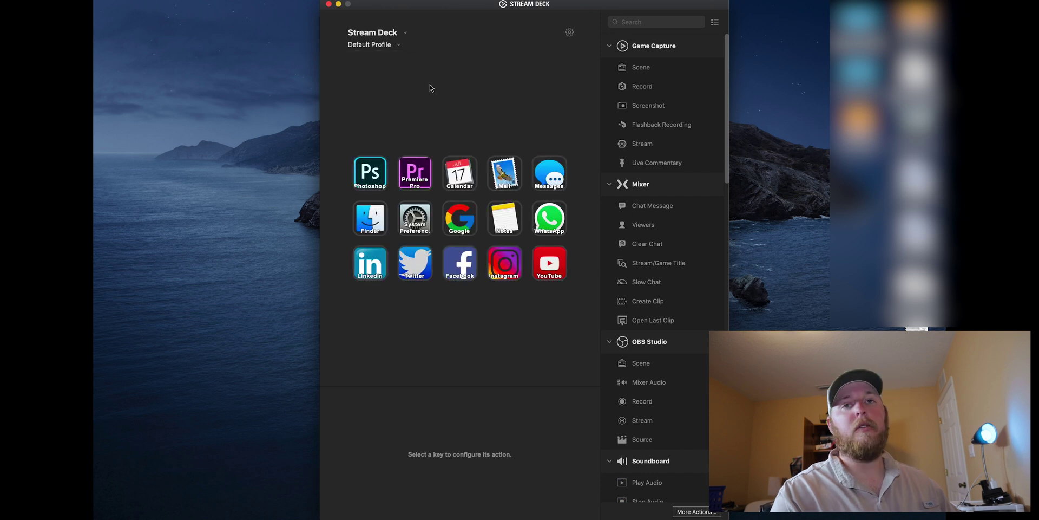
- Return to the Premiere Pro profile and close the Stream Deck window
{"action": "left_click", "coordinate": [394, 47]}
{"action": "left_click", "coordinate": [383, 77]}
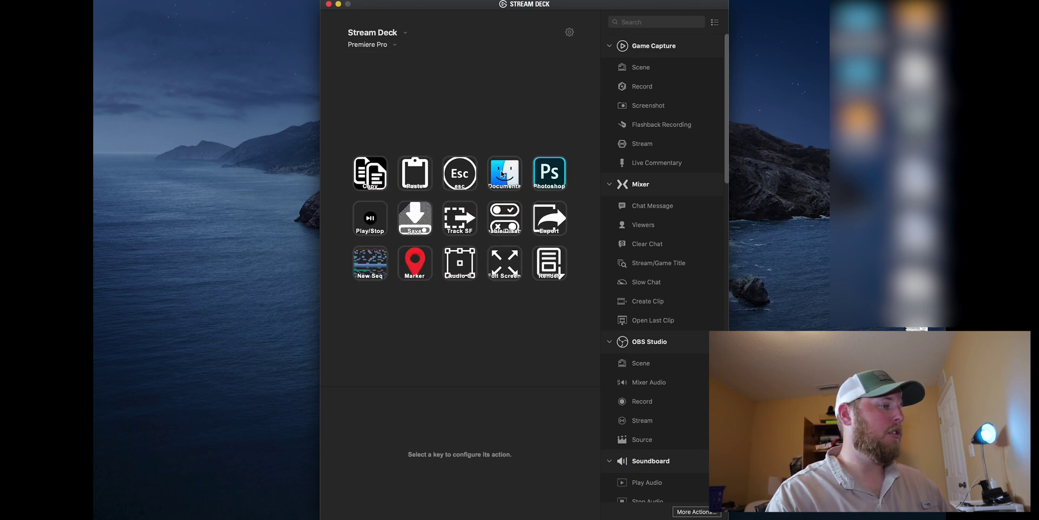
{"action": "left_click", "coordinate": [329, 4]}
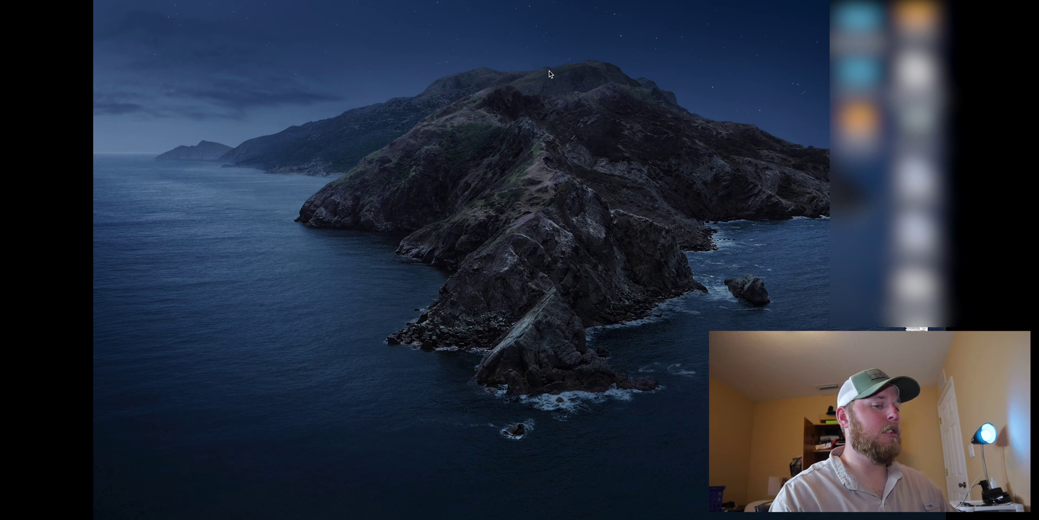
{"action": "key", "text": "super+space"}
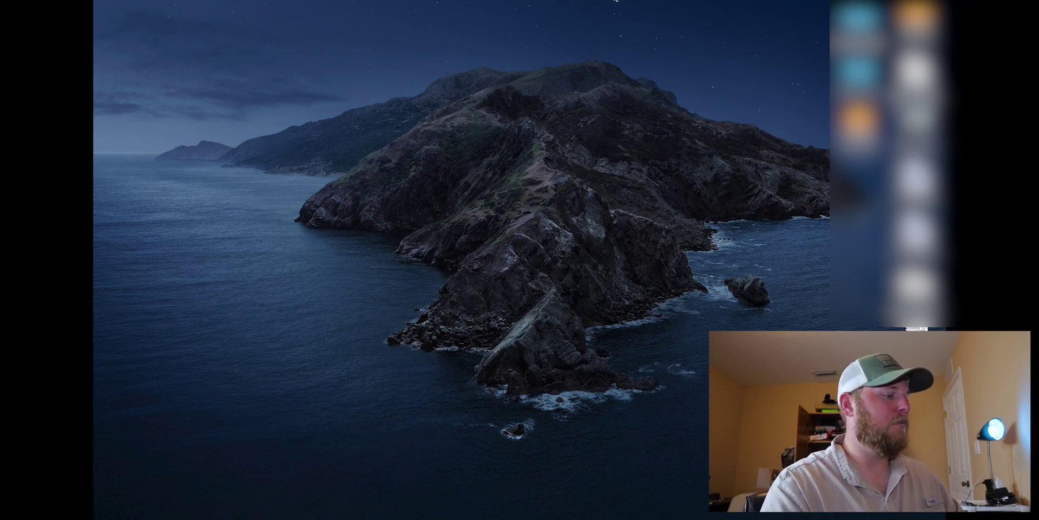
{"action": "left_click", "coordinate": [616, 1]}
- Reopen Stream Deck and inspect the Photoshop key and the Instagram website key
{"action": "left_click", "coordinate": [620, 7]}
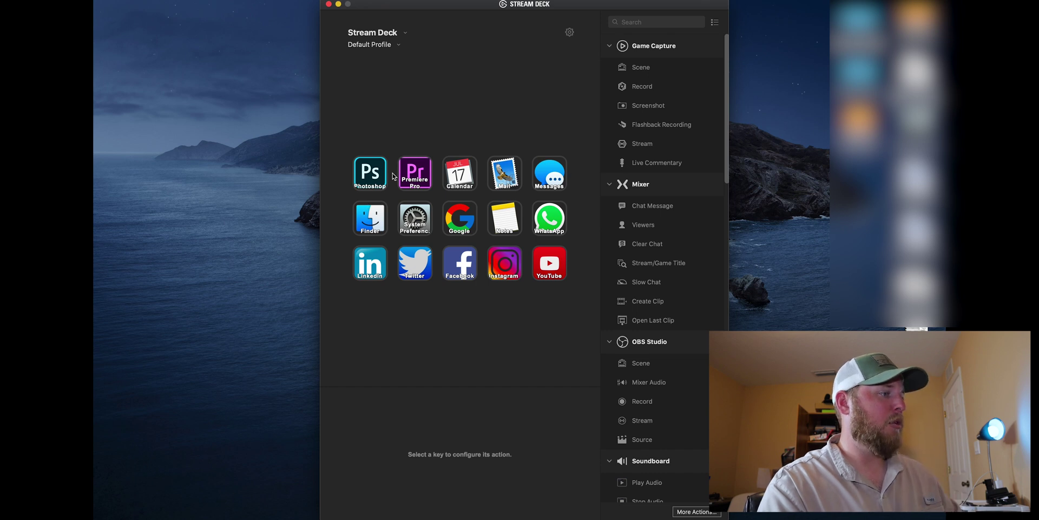
{"action": "left_click", "coordinate": [375, 178]}
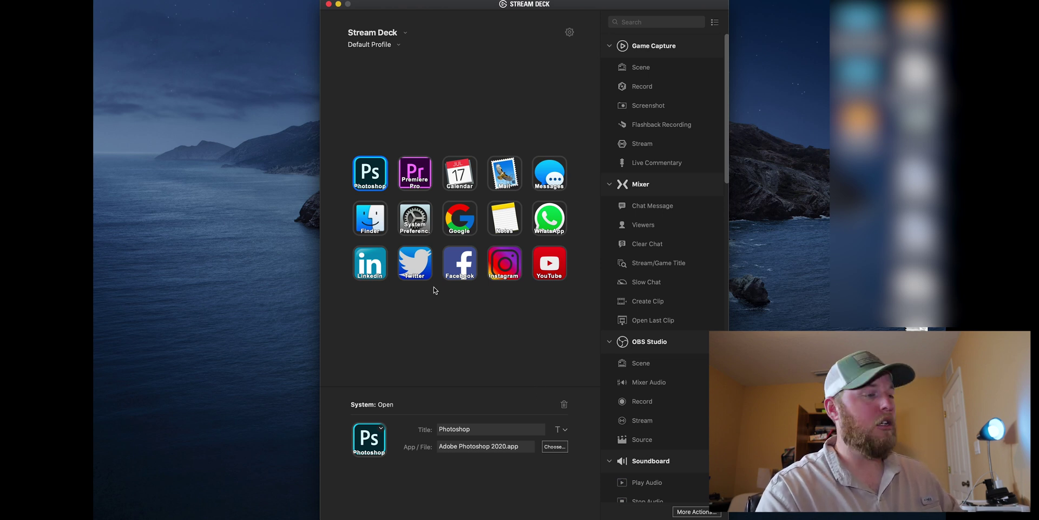
{"action": "left_click", "coordinate": [502, 268]}
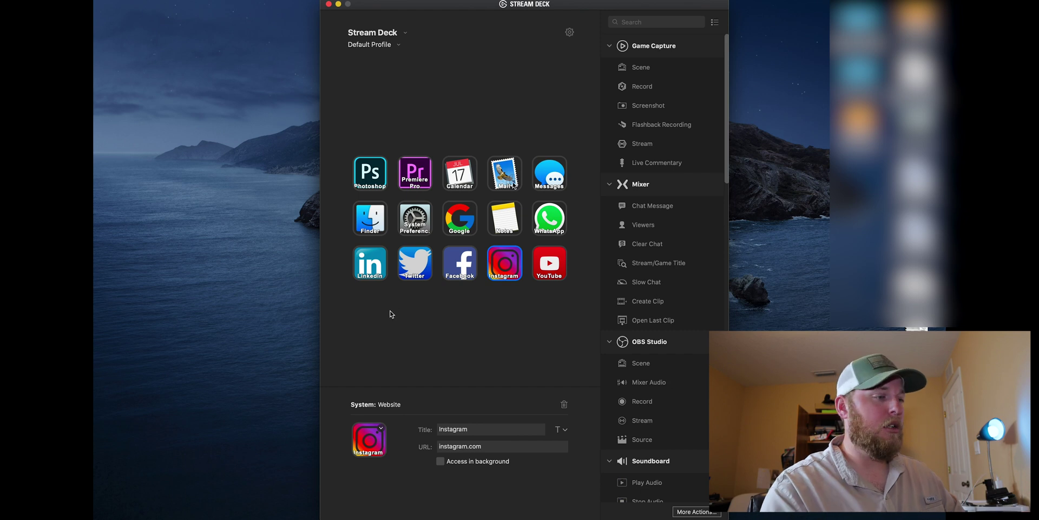
- Switch to the Premiere Pro profile to view its editing keys
{"action": "left_click", "coordinate": [373, 46]}
{"action": "left_click", "coordinate": [375, 77]}
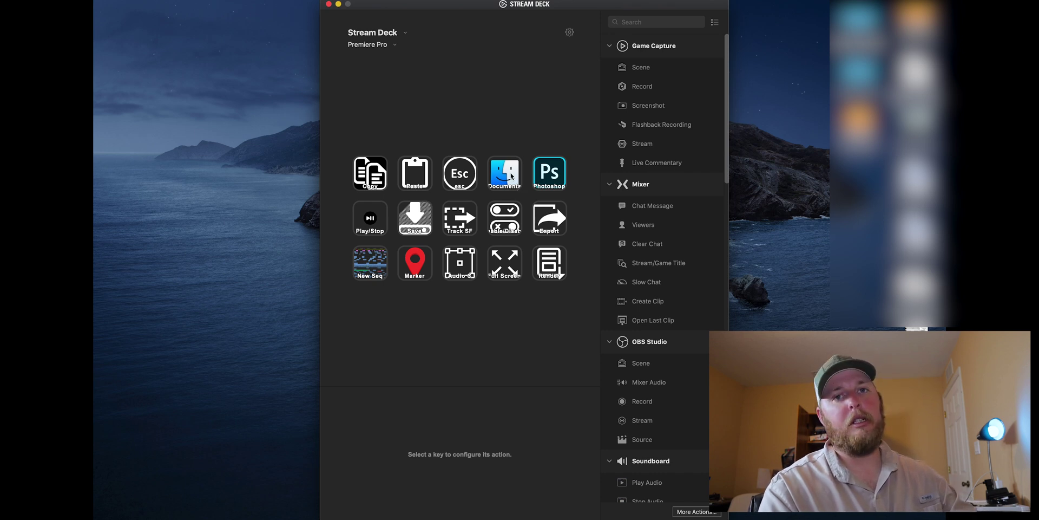
{"action": "left_click", "coordinate": [394, 46]}
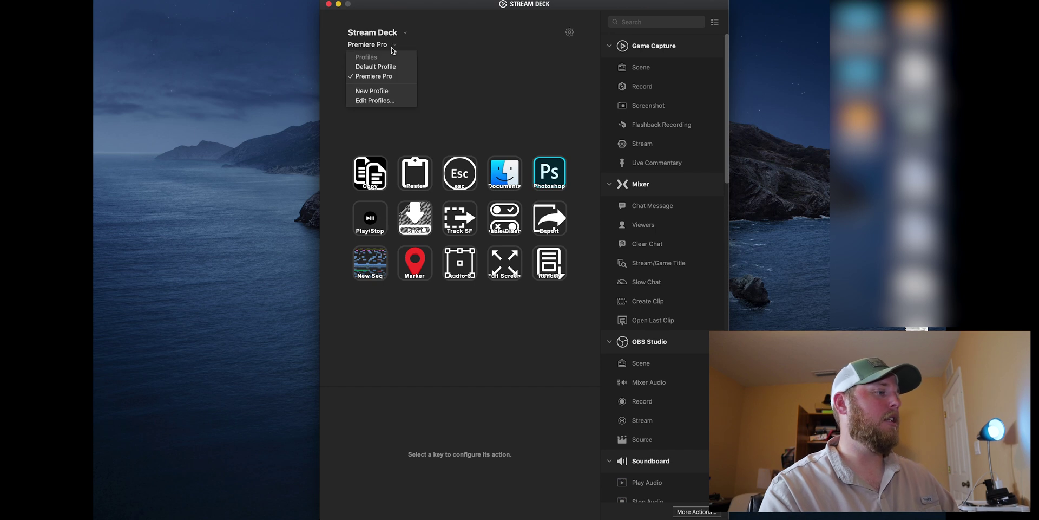
- Create a new profile and make its third key a Hotkey titled Cut sending B
{"action": "left_click", "coordinate": [387, 91]}
{"action": "left_click", "coordinate": [469, 187]}
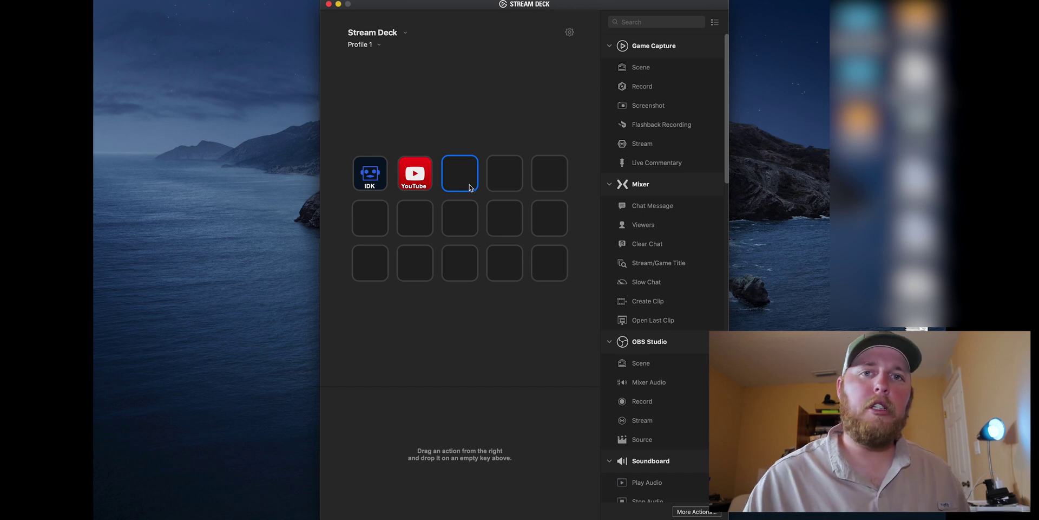
{"action": "scroll", "coordinate": [646, 286], "scroll_direction": "down", "scroll_amount": 15}
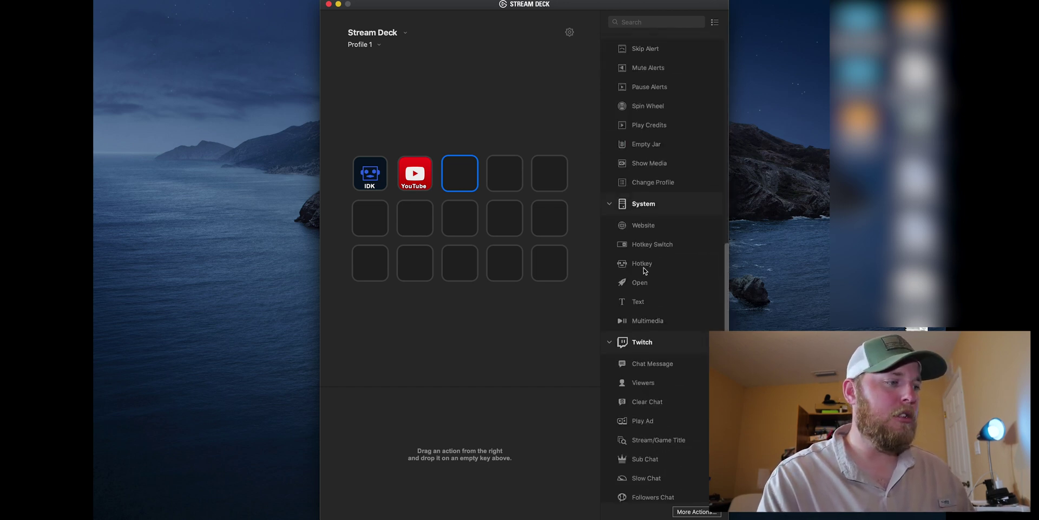
{"action": "left_click_drag", "start_coordinate": [644, 271], "coordinate": [460, 179]}
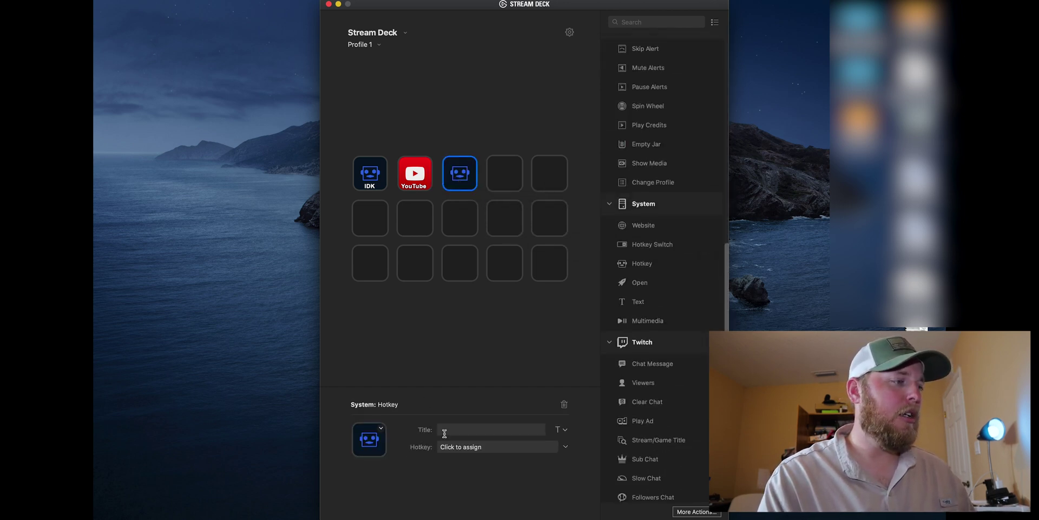
{"action": "type", "text": "ut"}
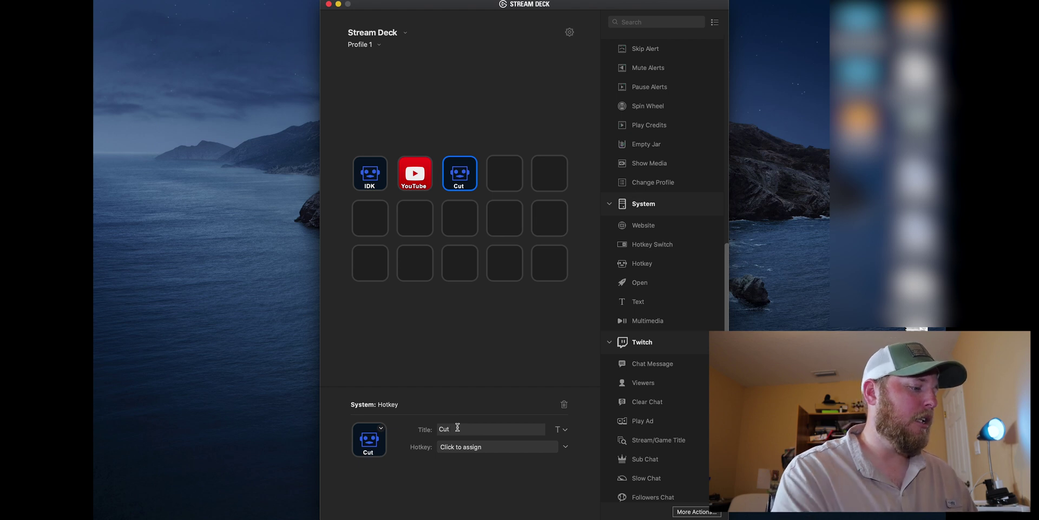
{"action": "left_click", "coordinate": [475, 448]}
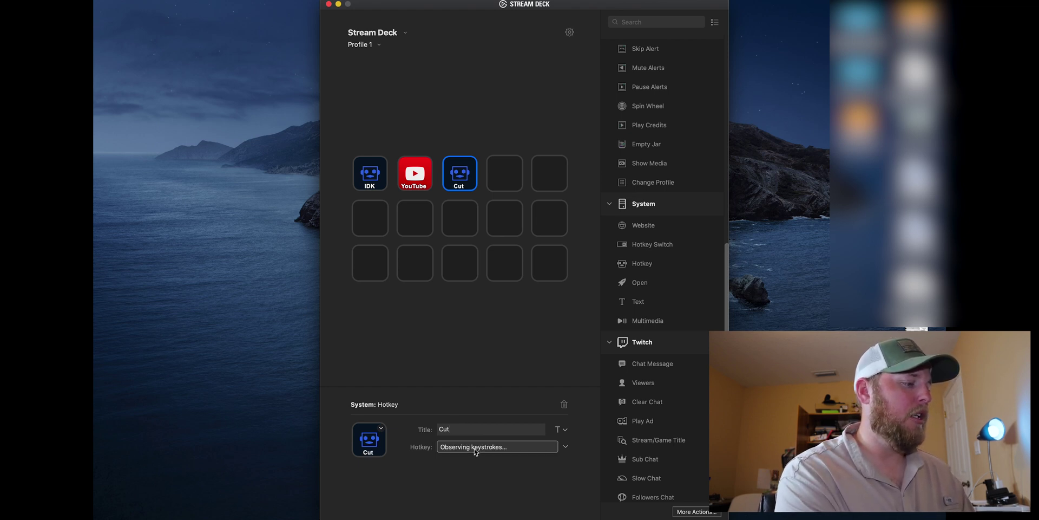
{"action": "key", "text": "b"}
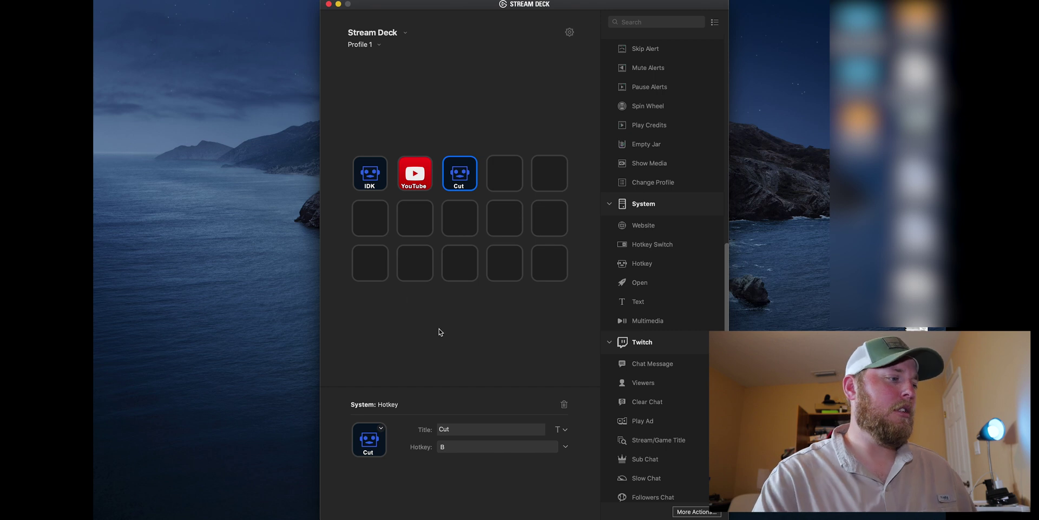
- Keep Profile 1 unchanged and launch Premiere Pro through Cmd+Space search for 'prem'
{"action": "left_click", "coordinate": [381, 45]}
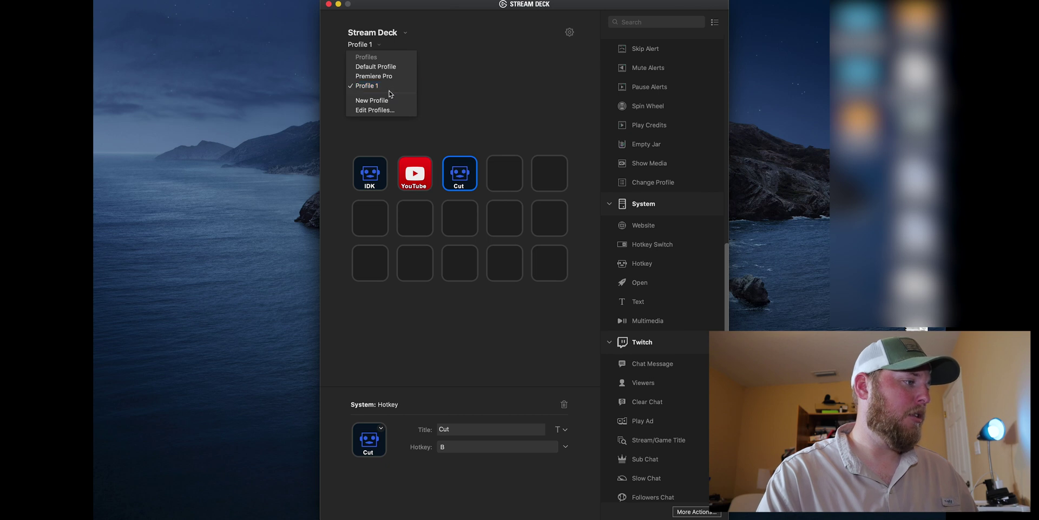
{"action": "left_click", "coordinate": [469, 113]}
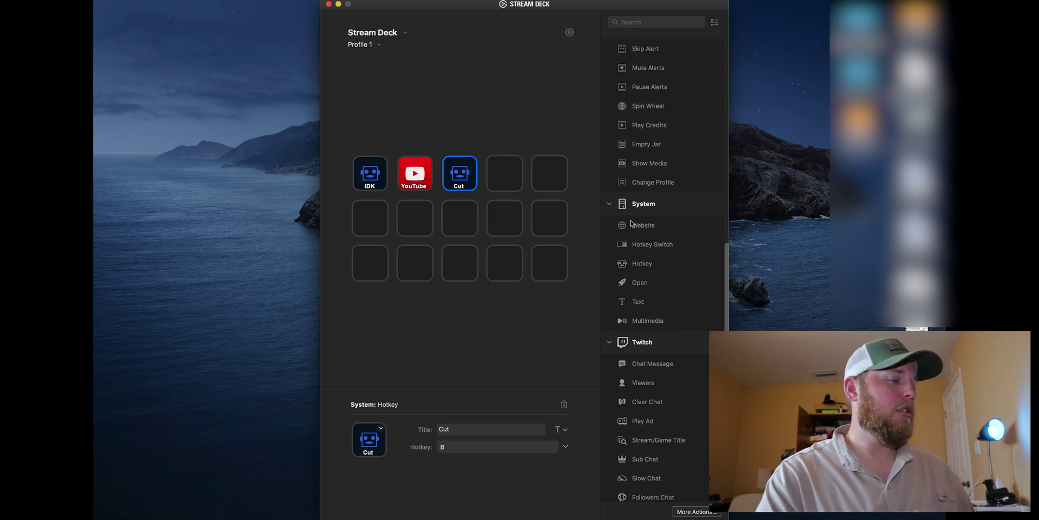
{"action": "key", "text": "super+space"}
{"action": "type", "text": "prem"}
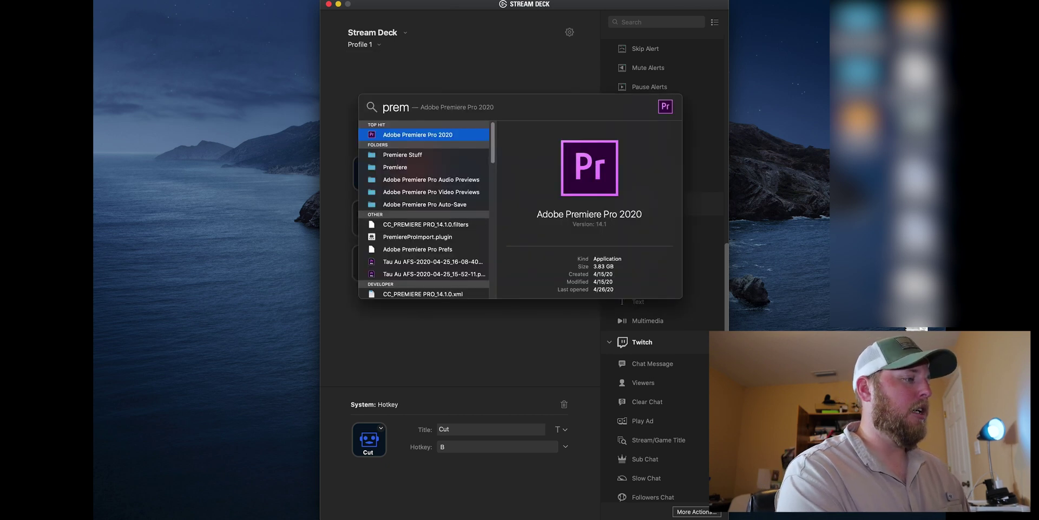
{"action": "key", "text": "Return"}
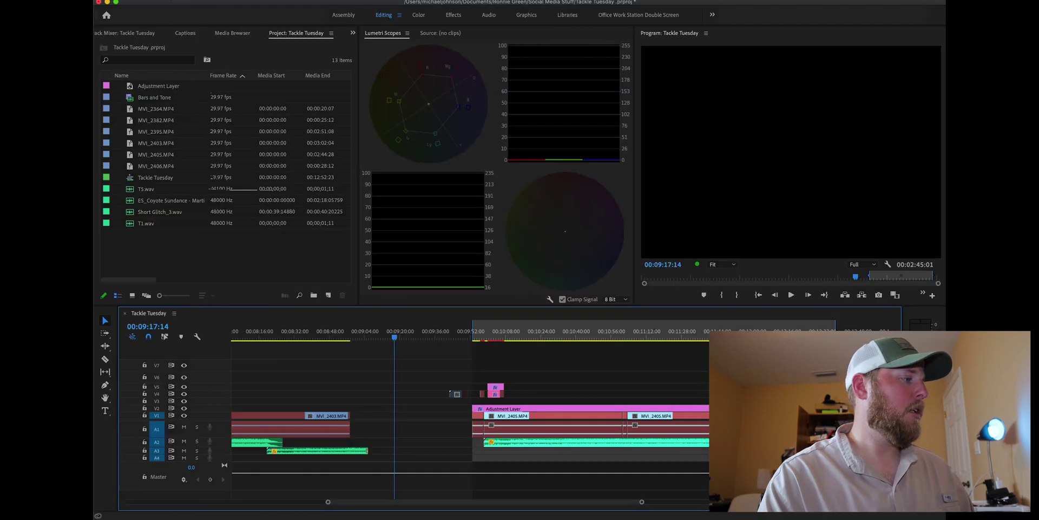
- Check Shift and Command layouts in Premiere Pro's Keyboard Shortcuts, then reopen Stream Deck configuration
{"action": "left_click", "coordinate": [138, 1]}
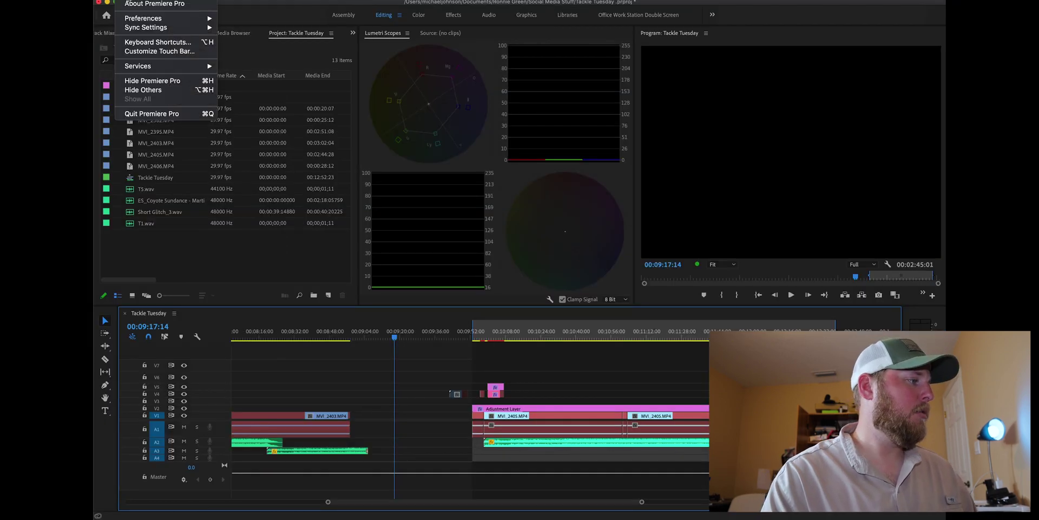
{"action": "left_click", "coordinate": [161, 45]}
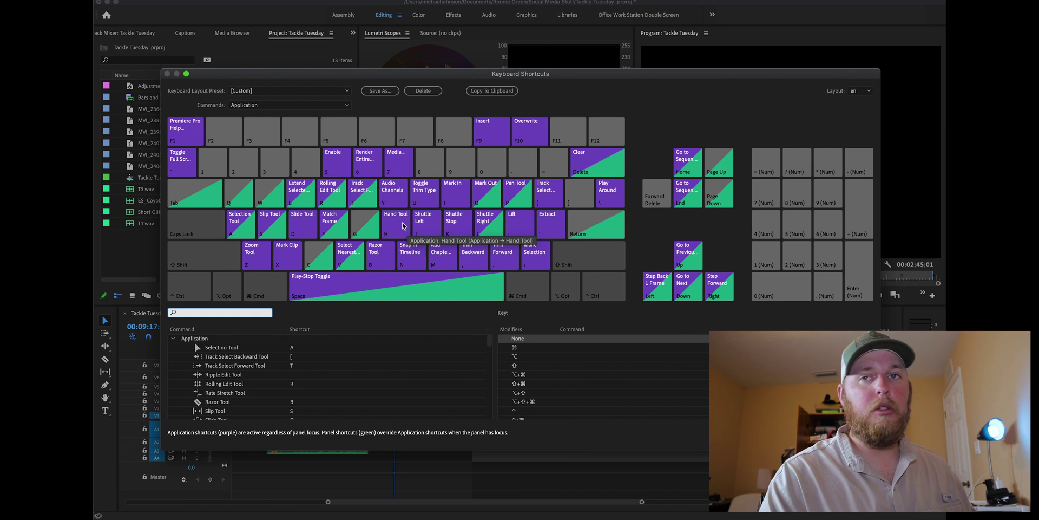
{"action": "left_click", "coordinate": [212, 260]}
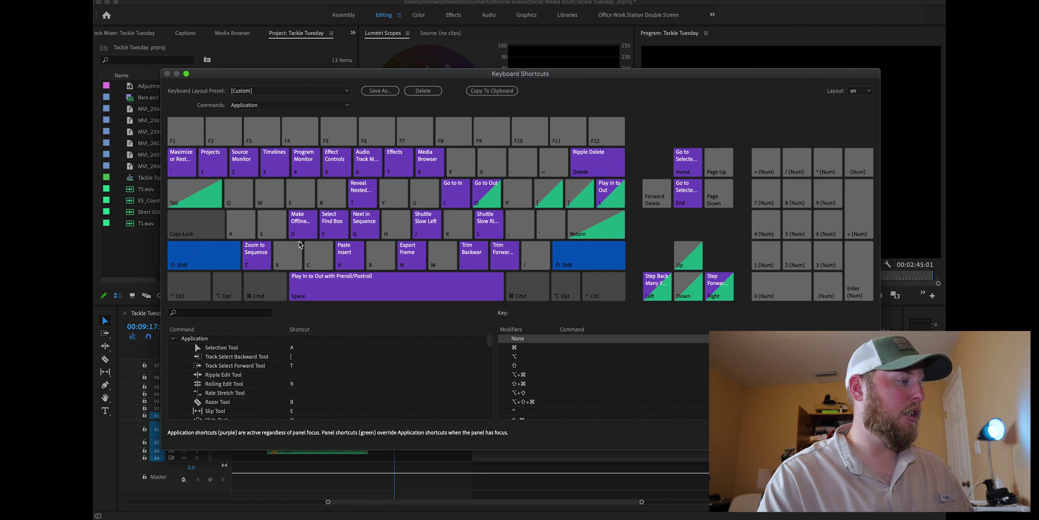
{"action": "left_click", "coordinate": [210, 255]}
{"action": "key", "text": "super+Tab"}
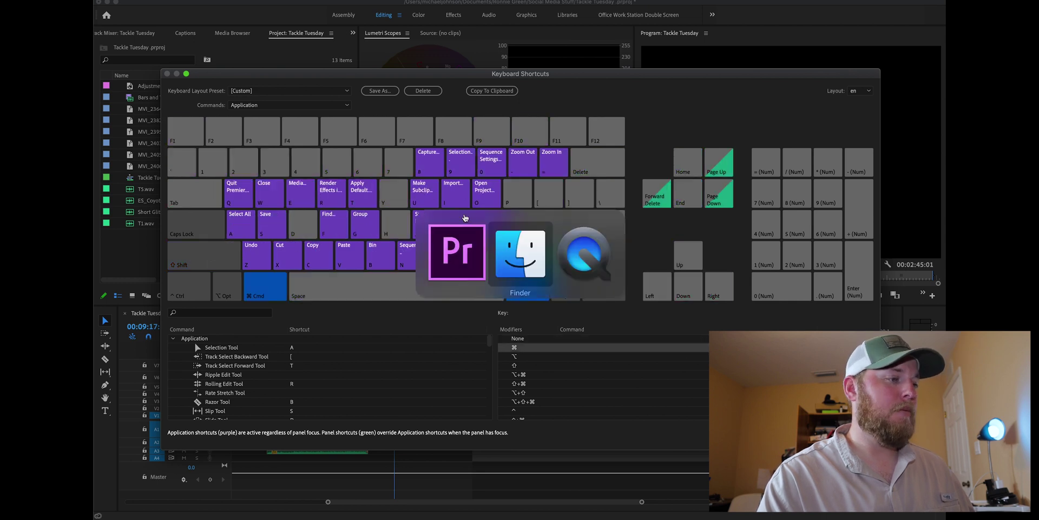
{"action": "left_click", "coordinate": [611, 1]}
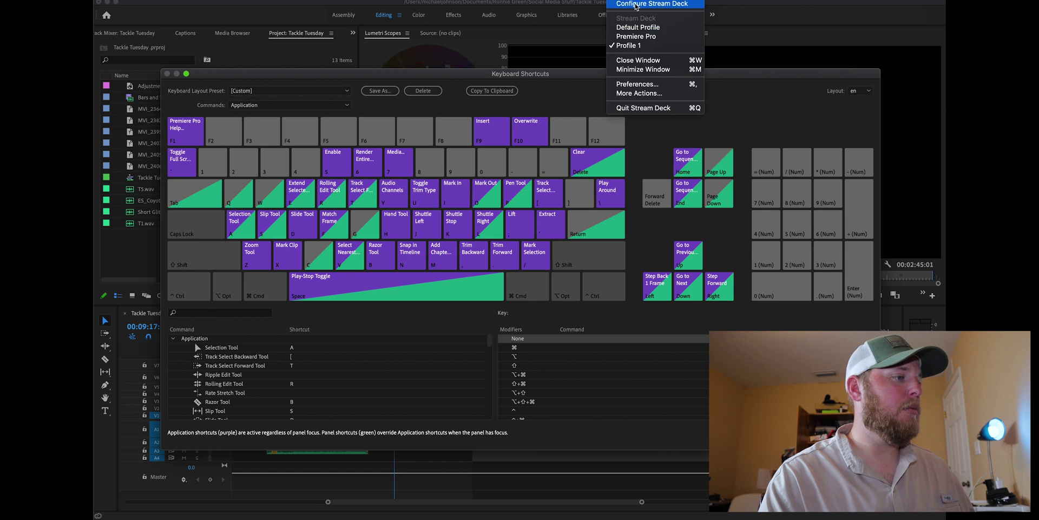
{"action": "left_click", "coordinate": [636, 4]}
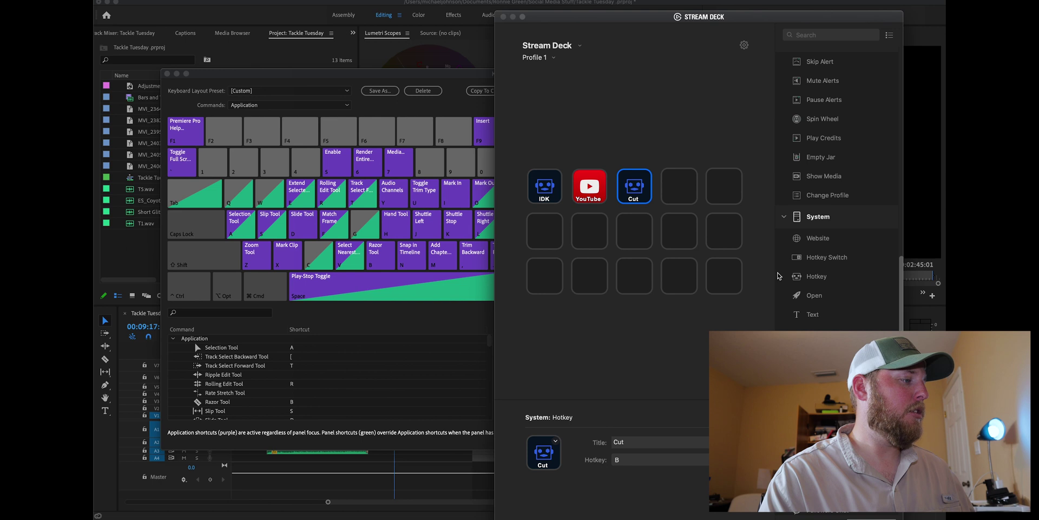
- Add a second-row Hotkey key titled 'Match Fram' that sends F
{"action": "left_click_drag", "start_coordinate": [832, 281], "coordinate": [590, 231]}
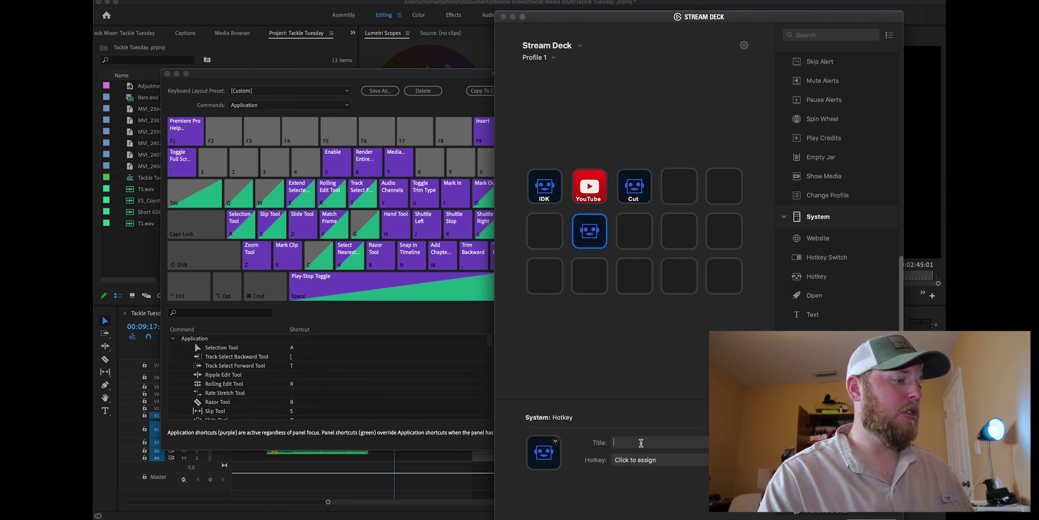
{"action": "left_click", "coordinate": [642, 442]}
{"action": "type", "text": "Mat"}
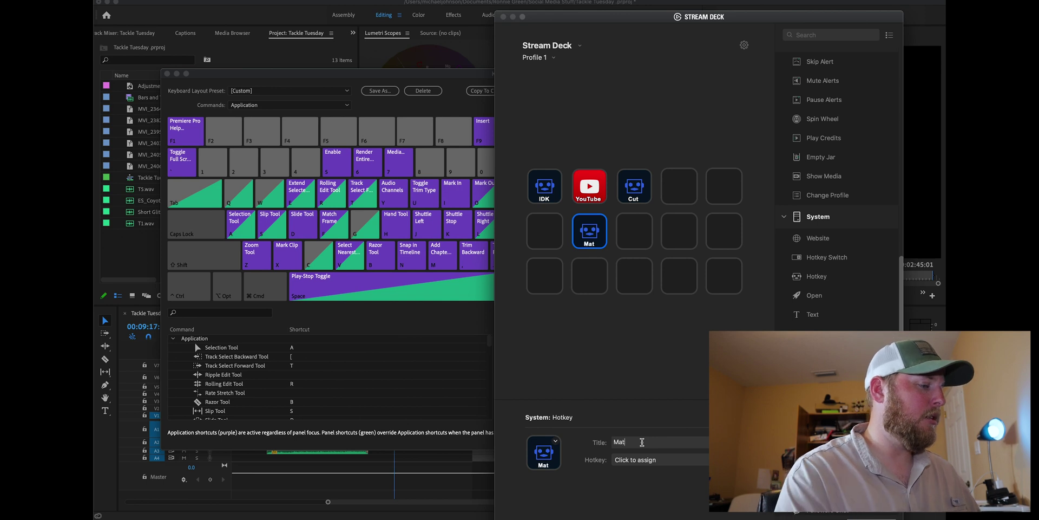
{"action": "type", "text": "ch Fram"}
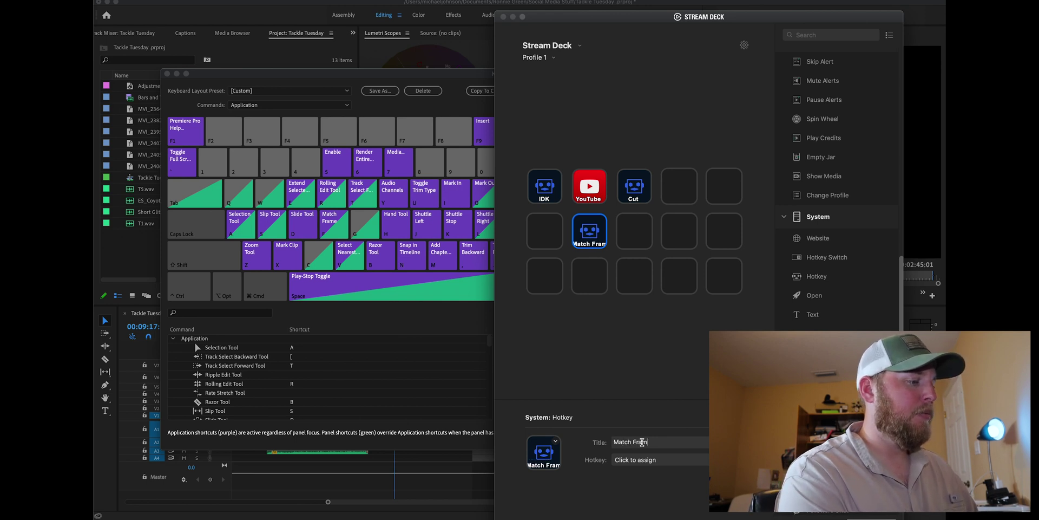
{"action": "left_click", "coordinate": [666, 459]}
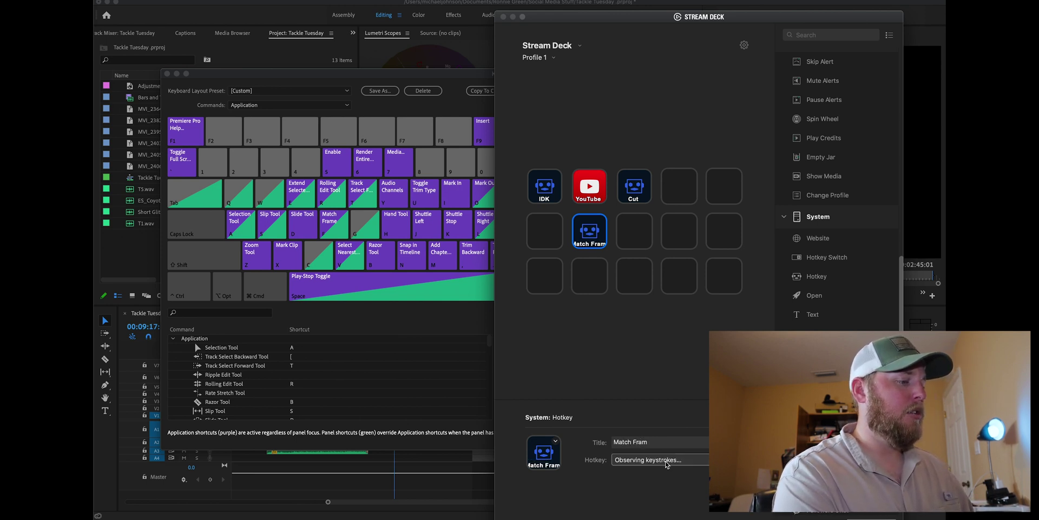
{"action": "key", "text": "f"}
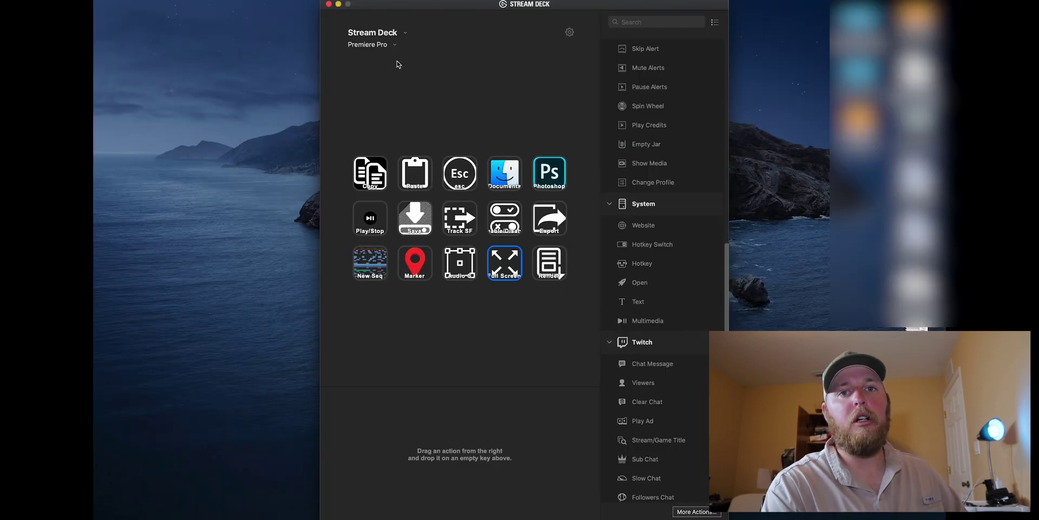
- Create a new profile and delete its default Welcome key action
{"action": "left_click", "coordinate": [395, 46]}
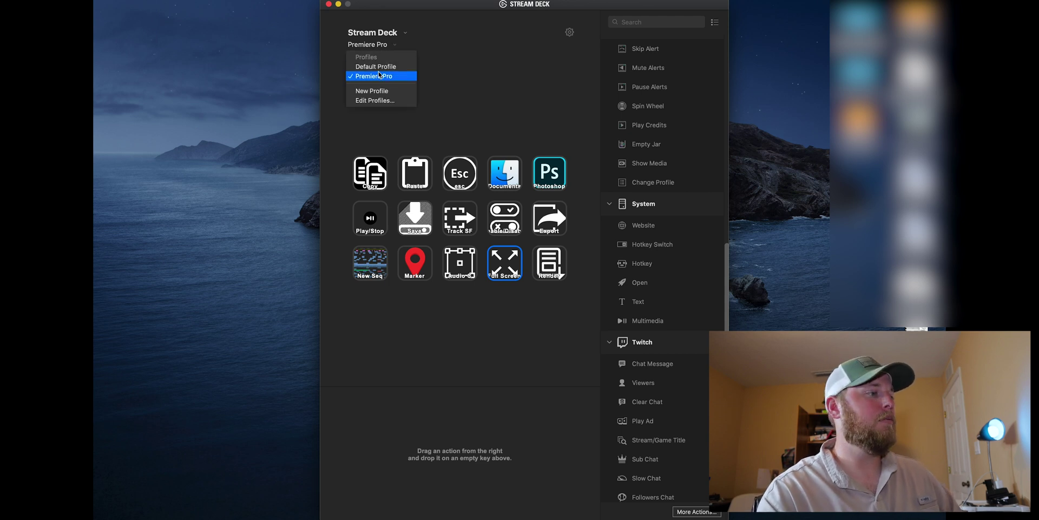
{"action": "left_click", "coordinate": [374, 90]}
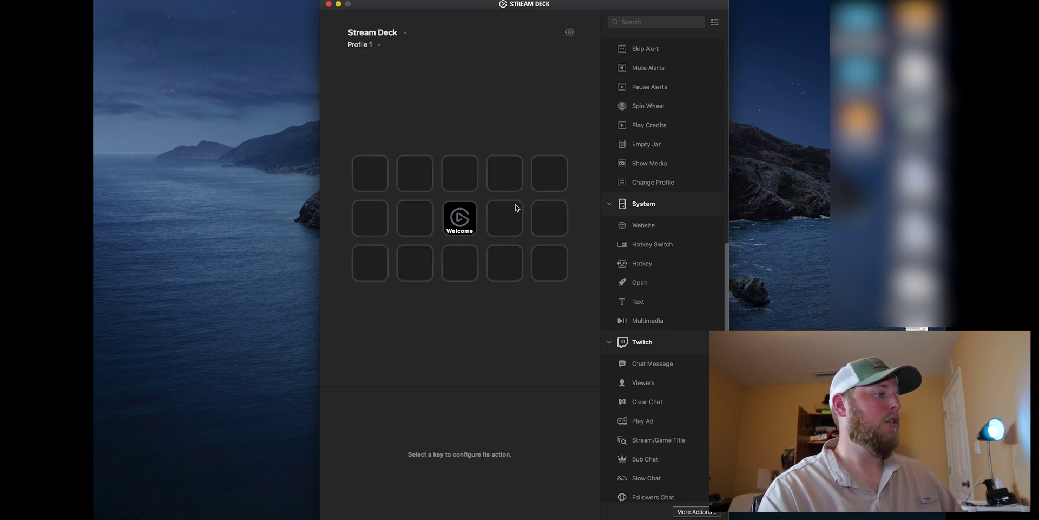
{"action": "left_click_drag", "start_coordinate": [457, 222], "coordinate": [454, 223]}
{"action": "right_click", "coordinate": [455, 224]}
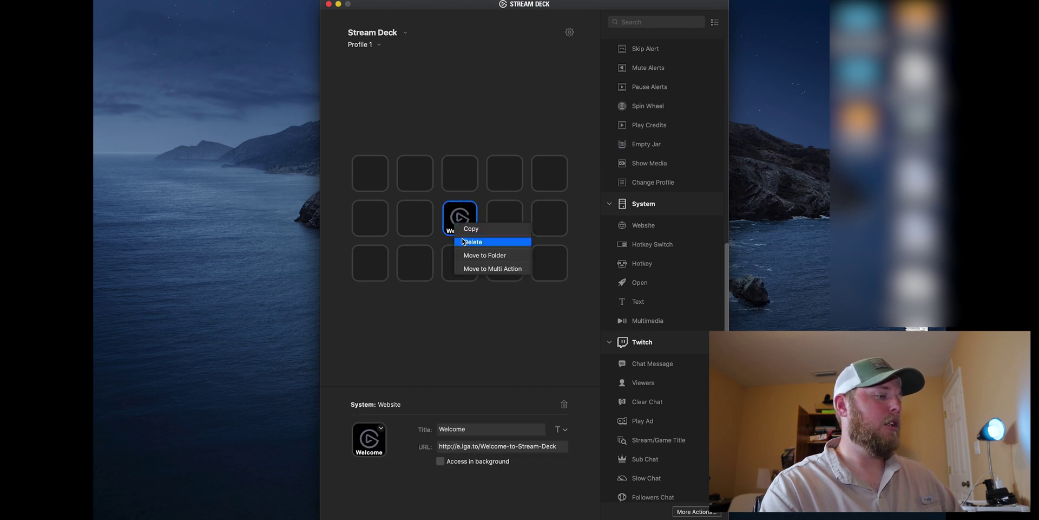
{"action": "left_click", "coordinate": [466, 242]}
{"action": "left_click", "coordinate": [580, 277]}
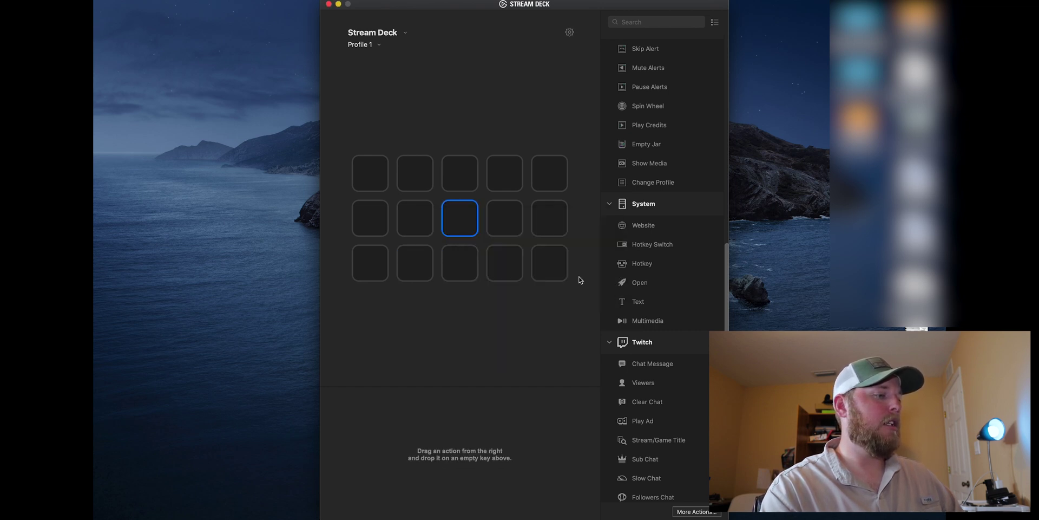
{"action": "left_click", "coordinate": [355, 45]}
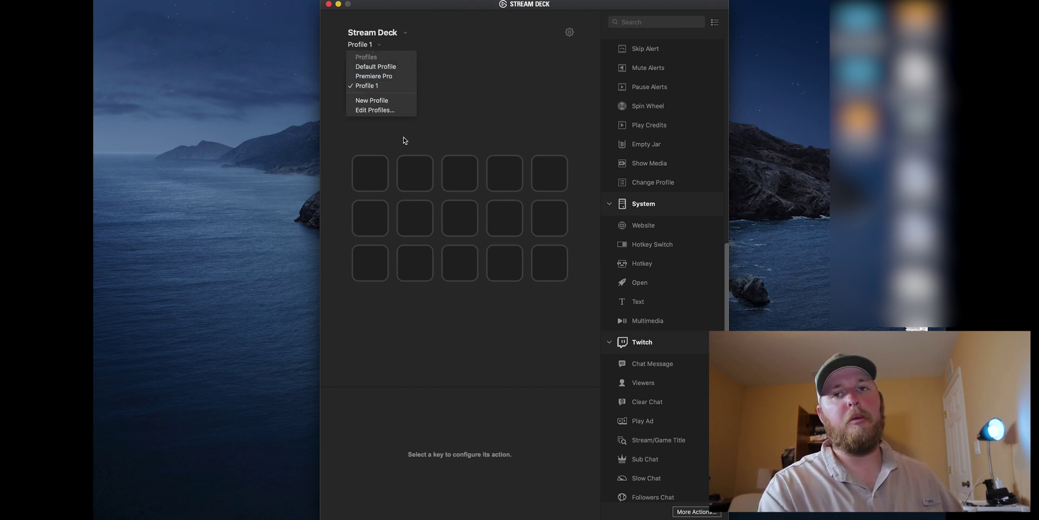
- Put a Hotkey action on the first key and try the Cmd+Space Spotlight shortcut
{"action": "left_click", "coordinate": [435, 124]}
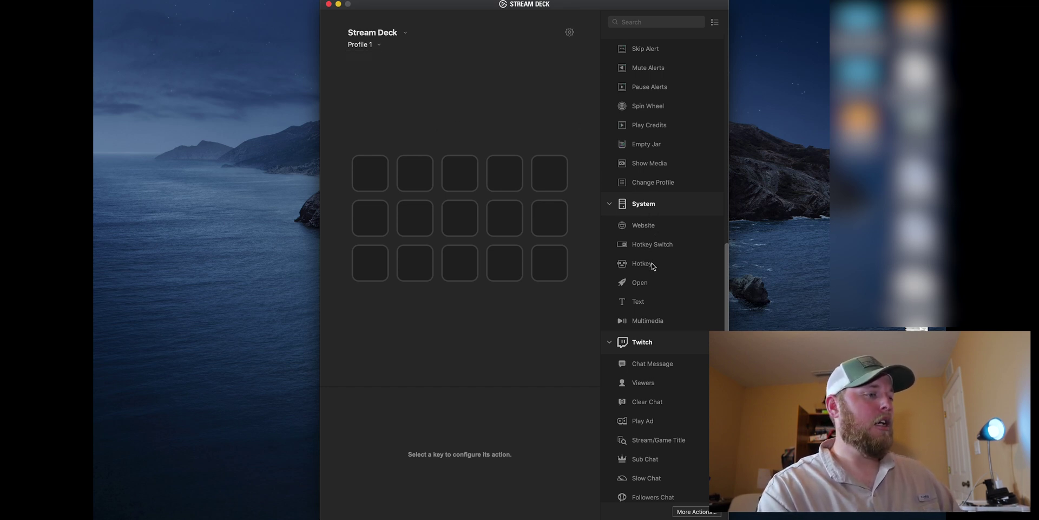
{"action": "left_click_drag", "start_coordinate": [643, 265], "coordinate": [382, 188]}
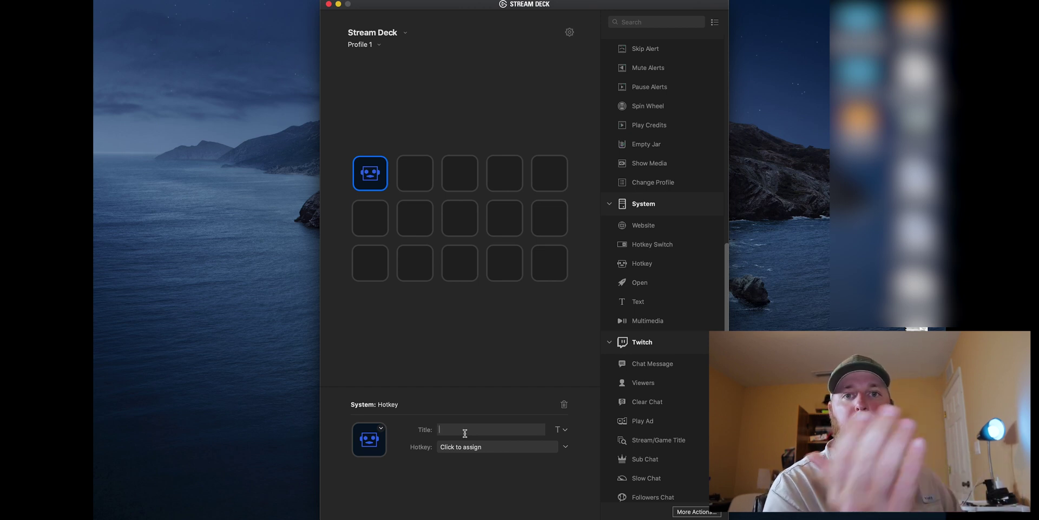
{"action": "key", "text": "super+space"}
{"action": "type", "text": "fsadlkjf"}
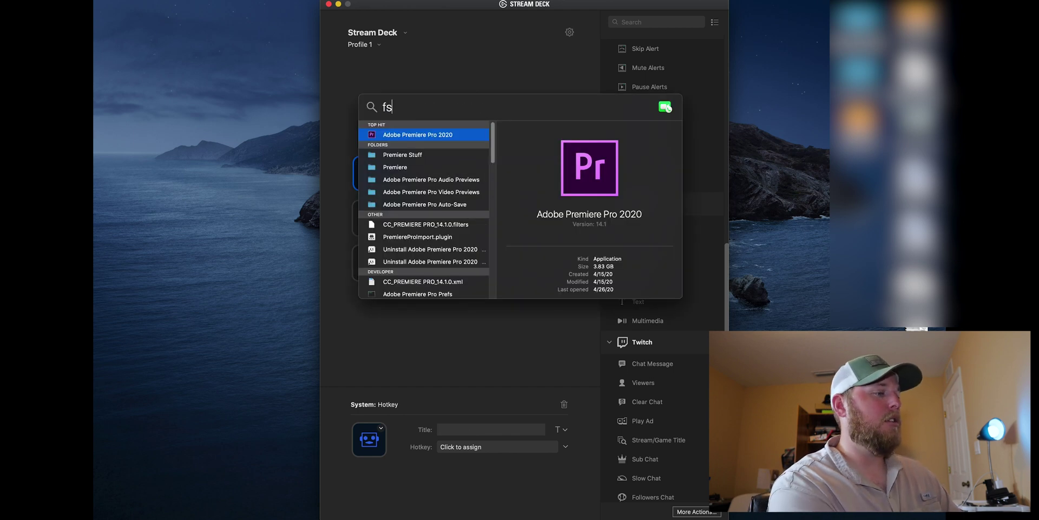
{"action": "key", "text": "BackSpace"}
{"action": "key", "text": "BackSpace"}
{"action": "key", "text": "BackSpace"}
{"action": "key", "text": "BackSpace"}
{"action": "key", "text": "BackSpace"}
{"action": "key", "text": "BackSpace"}
{"action": "key", "text": "BackSpace"}
{"action": "key", "text": "BackSpace"}
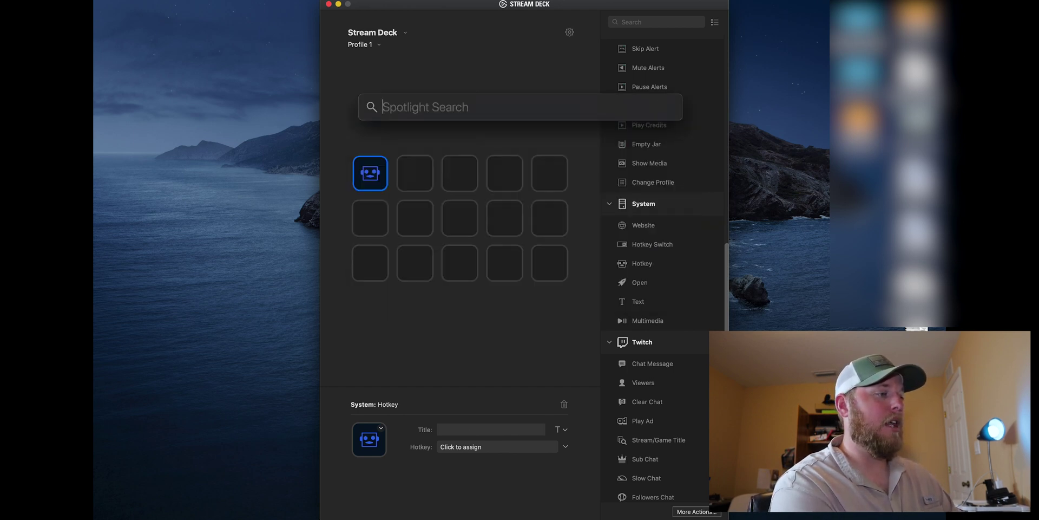
{"action": "key", "text": "Escape"}
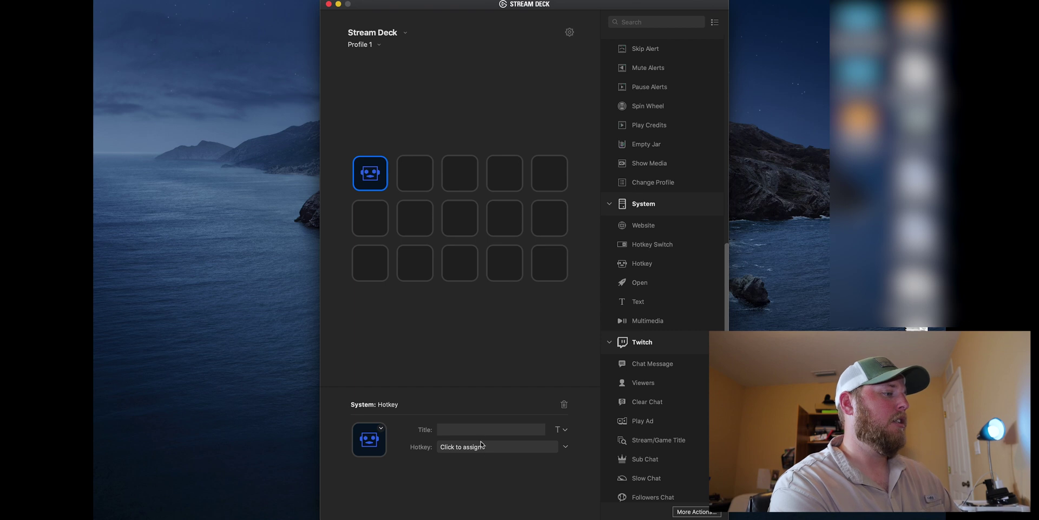
- Title the first key IDK and record Cmd+Space as its hotkey
{"action": "left_click", "coordinate": [479, 432]}
{"action": "type", "text": "IDK"}
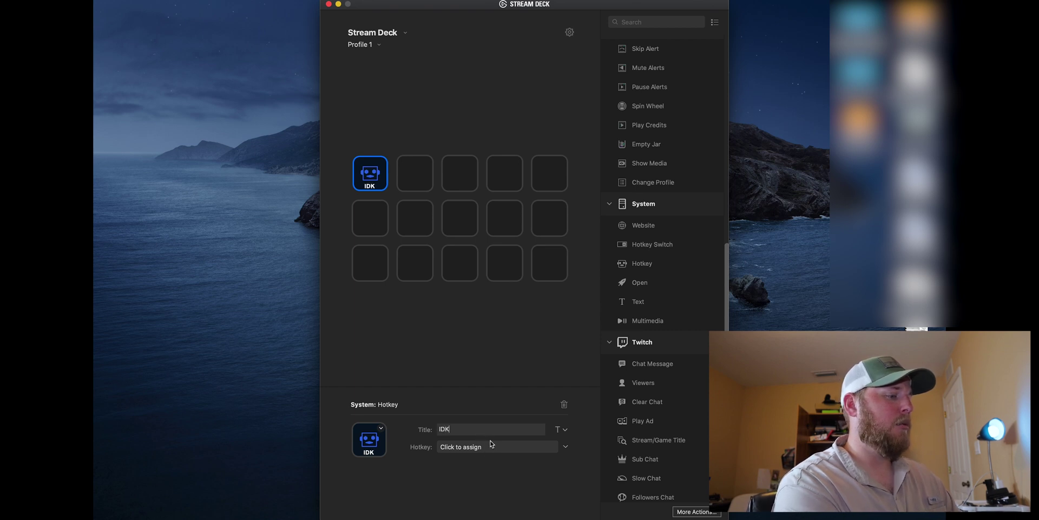
{"action": "left_click", "coordinate": [492, 447]}
{"action": "key", "text": "super"}
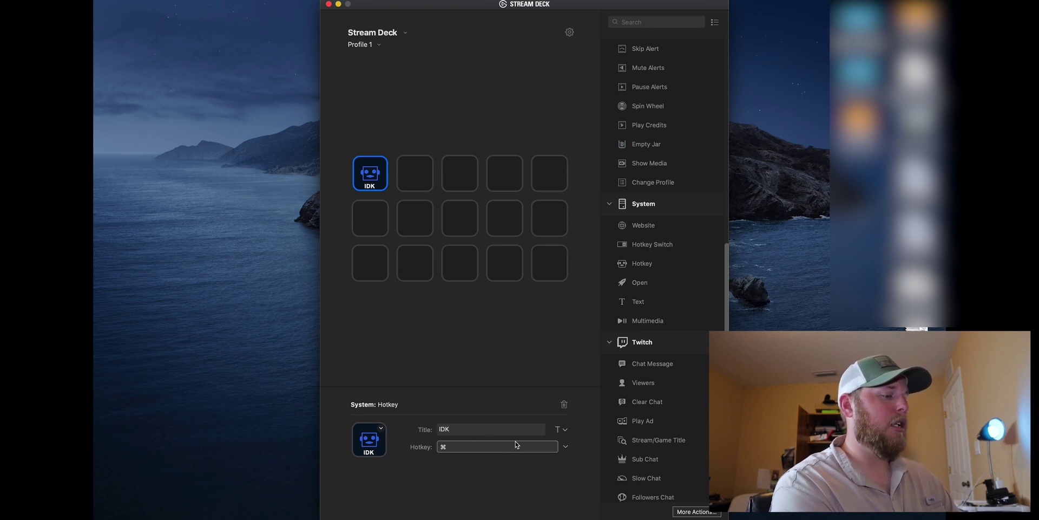
{"action": "key", "text": "super+space"}
{"action": "left_click", "coordinate": [464, 346]}
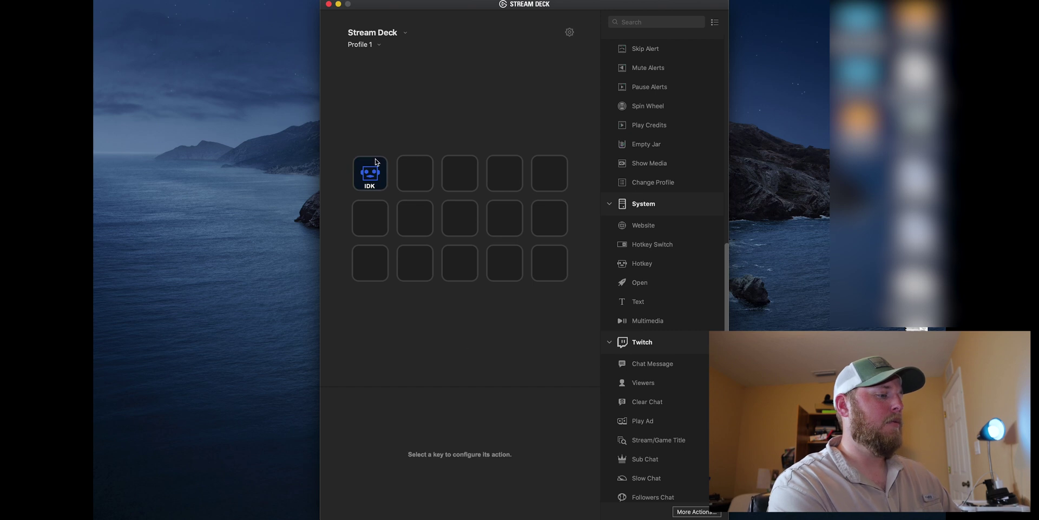
- Open and dismiss the IDK key's icon options, then add a Website action to key 2
{"action": "left_click", "coordinate": [373, 182]}
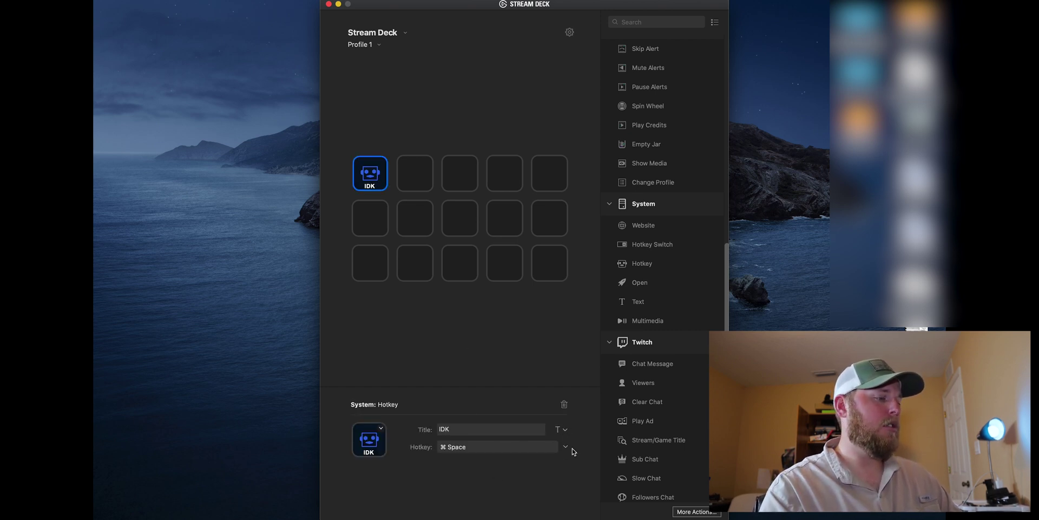
{"action": "left_click", "coordinate": [381, 428]}
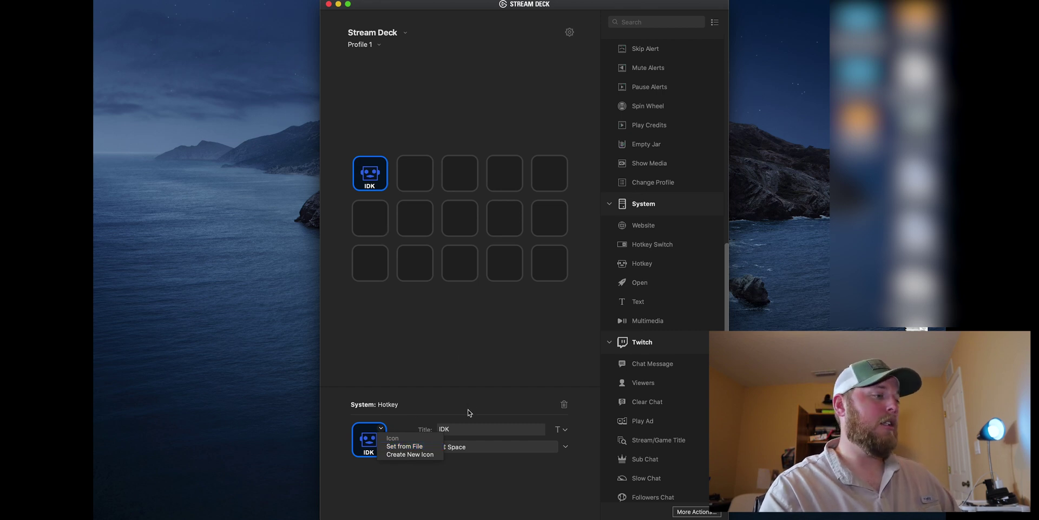
{"action": "left_click", "coordinate": [442, 347]}
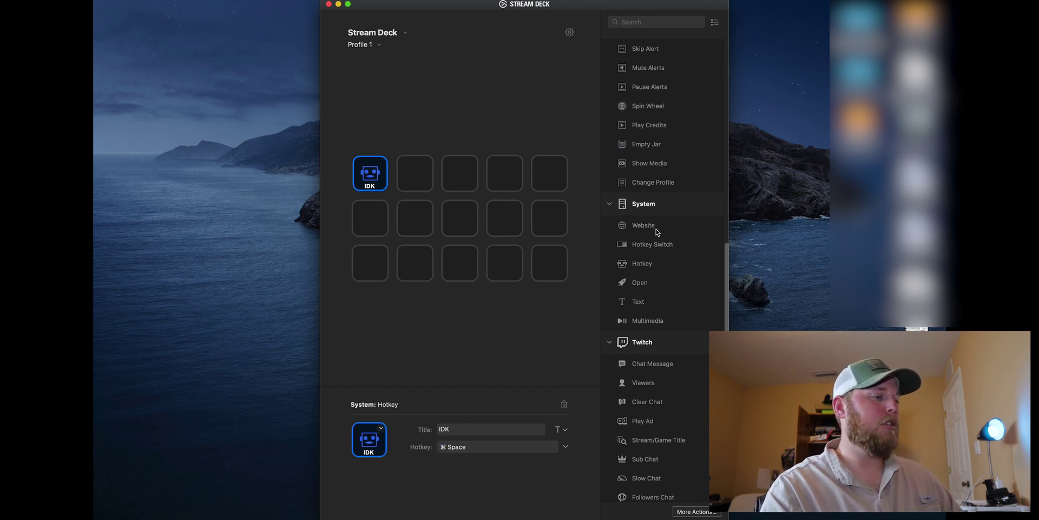
{"action": "left_click_drag", "start_coordinate": [654, 230], "coordinate": [425, 184]}
- Title the second key YouTube and set its URL to youtube.com
{"action": "left_click", "coordinate": [447, 434]}
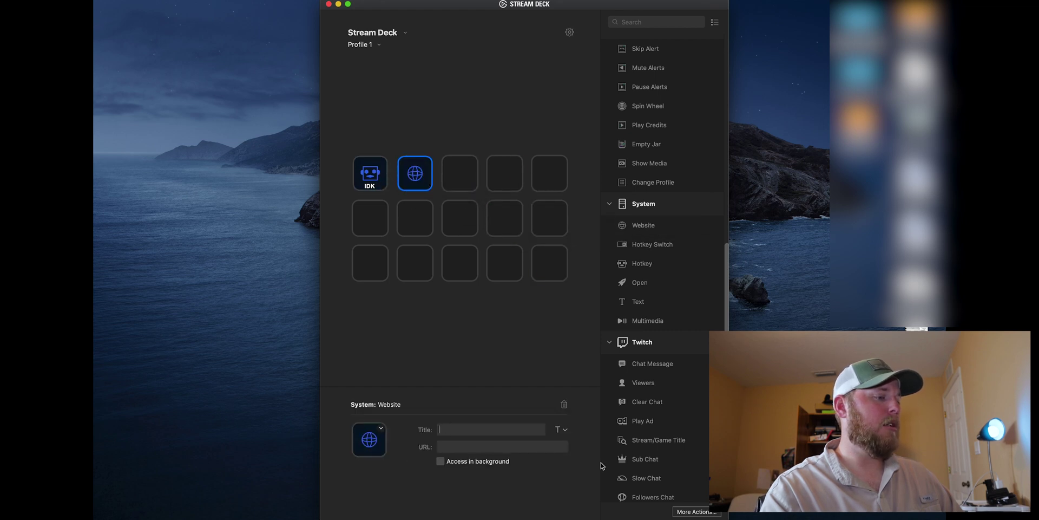
{"action": "type", "text": "YouTube"}
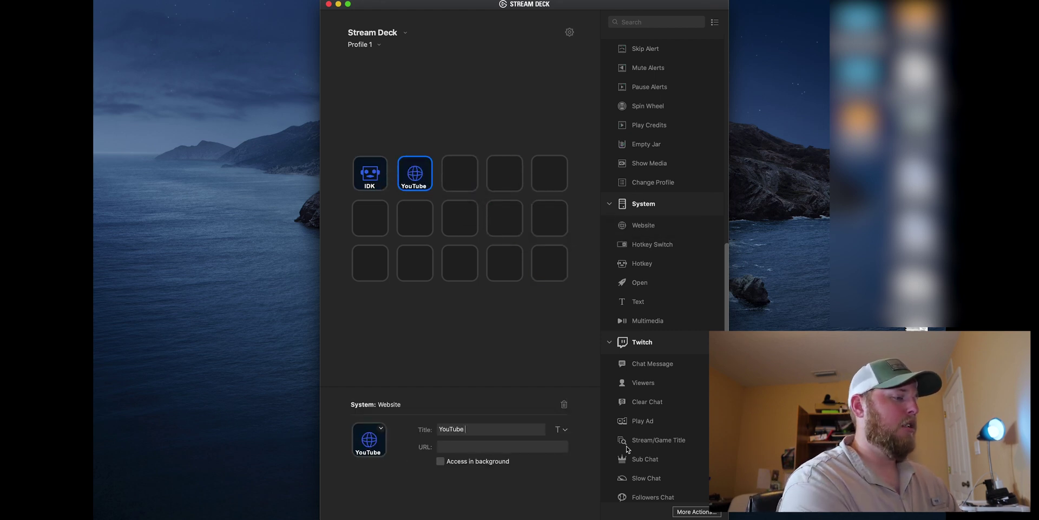
{"action": "left_click", "coordinate": [505, 443]}
{"action": "type", "text": "Y"}
{"action": "key", "text": "BackSpace"}
{"action": "type", "text": "youtu"}
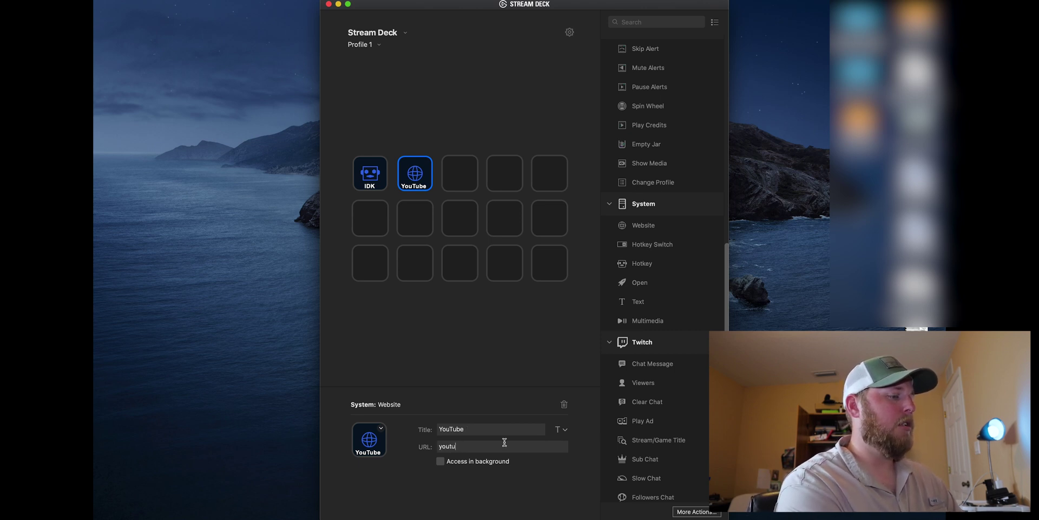
{"action": "type", "text": "be.com"}
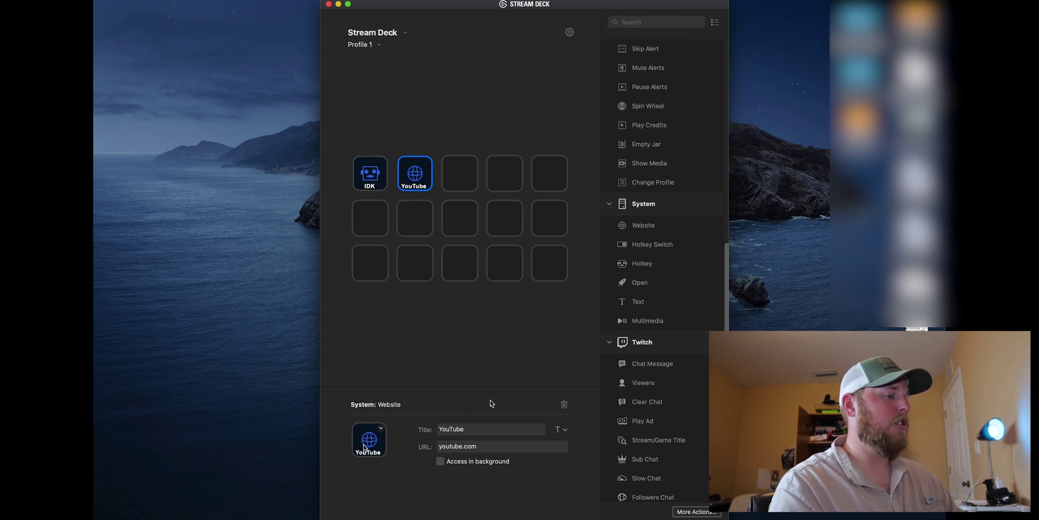
- Set the YouTube key's icon from a file, browsing to the PNG folder in Downloads > Random
{"action": "left_click", "coordinate": [381, 428]}
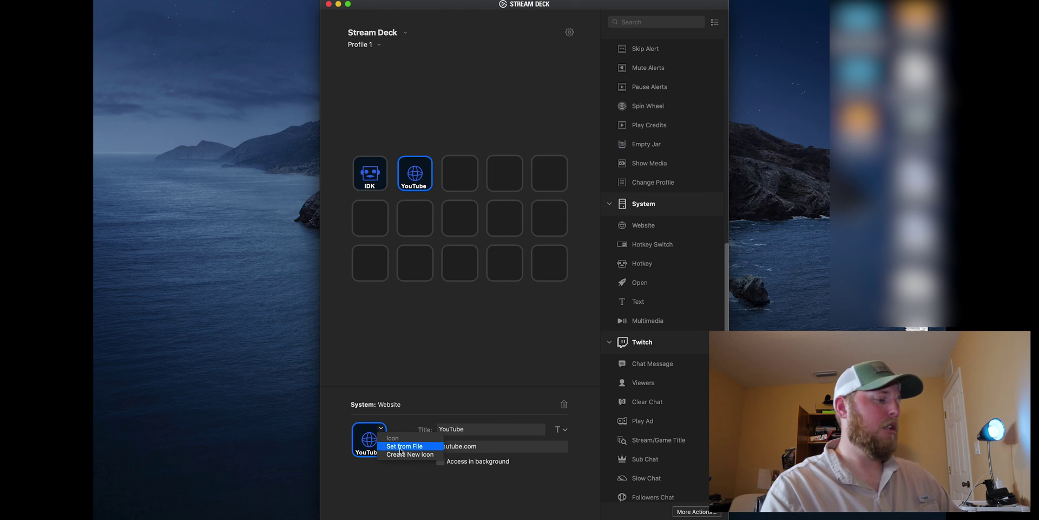
{"action": "key", "text": "Return"}
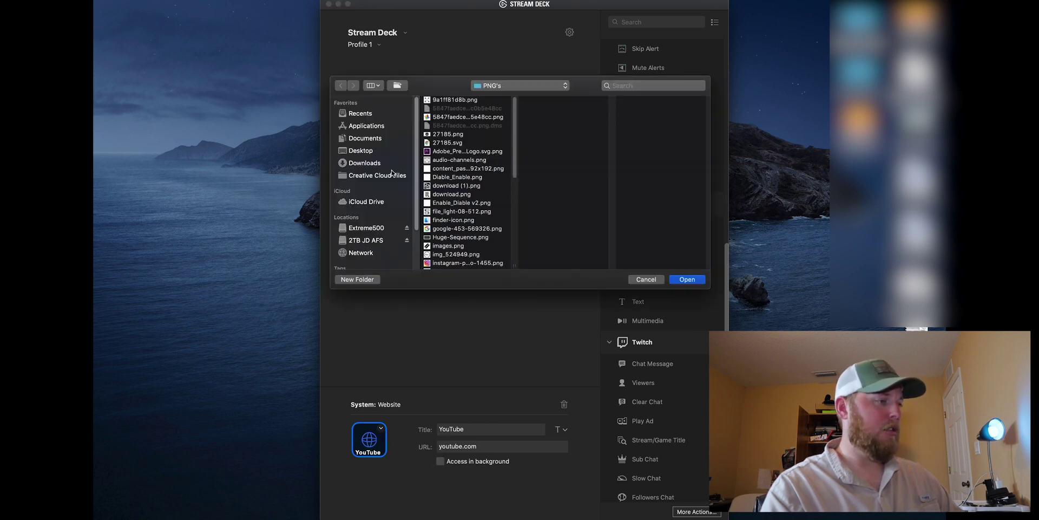
{"action": "left_click", "coordinate": [366, 164]}
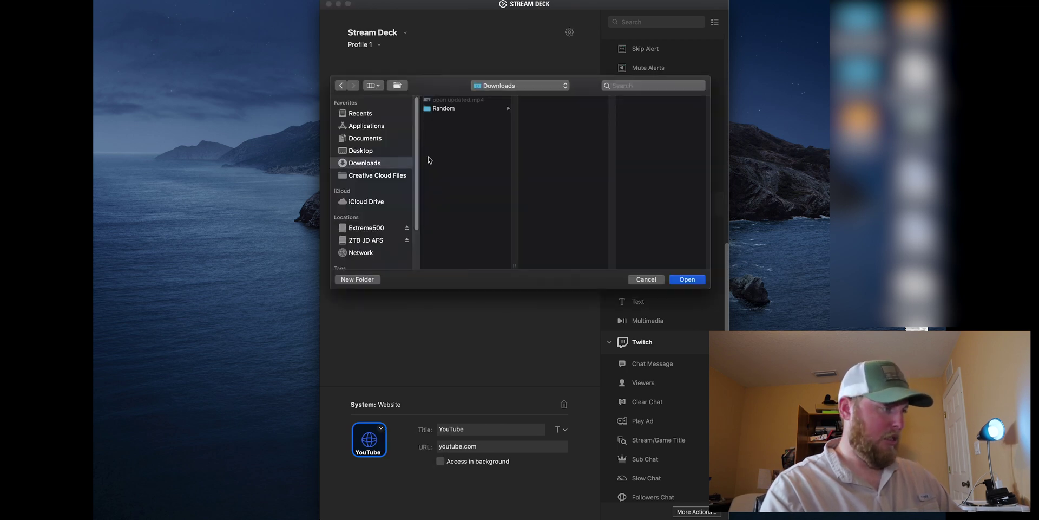
{"action": "left_click", "coordinate": [456, 111]}
{"action": "left_click", "coordinate": [550, 195]}
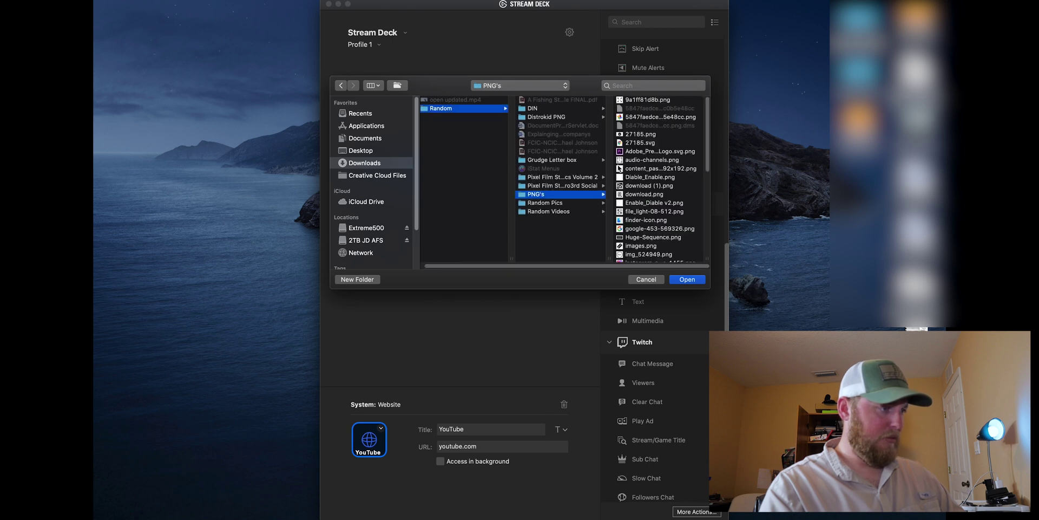
- Choose streamdeck_key.png as the YouTube key's icon, then reselect the IDK key
{"action": "left_click", "coordinate": [641, 151]}
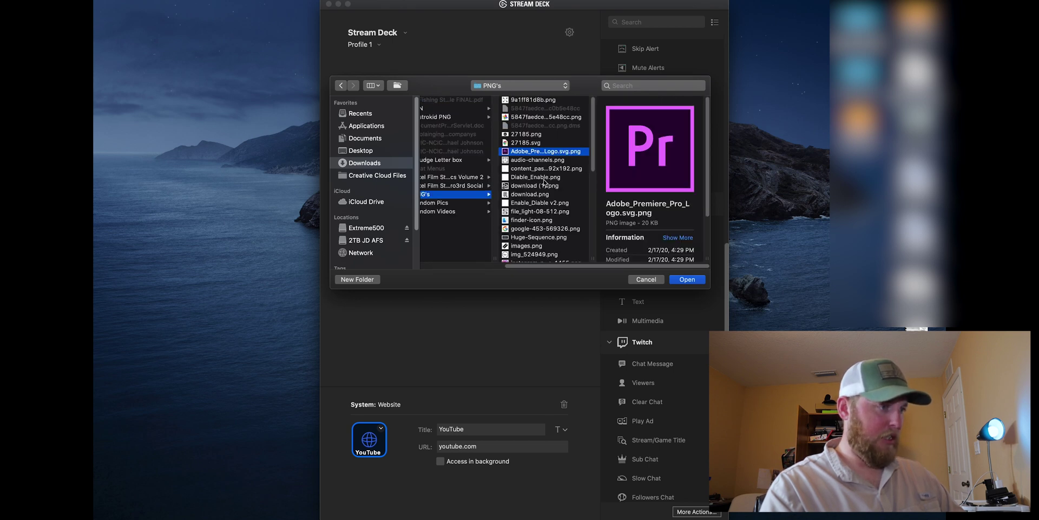
{"action": "key", "text": "Down"}
{"action": "key", "text": "Down"}
{"action": "key", "text": "Down"}
{"action": "key", "text": "Down"}
{"action": "key", "text": "Down"}
{"action": "key", "text": "Down"}
{"action": "key", "text": "Down"}
{"action": "key", "text": "Down"}
{"action": "key", "text": "Down"}
{"action": "key", "text": "Down"}
{"action": "key", "text": "Down"}
{"action": "key", "text": "Down"}
{"action": "key", "text": "Down"}
{"action": "key", "text": "Down"}
{"action": "key", "text": "Down"}
{"action": "key", "text": "Down"}
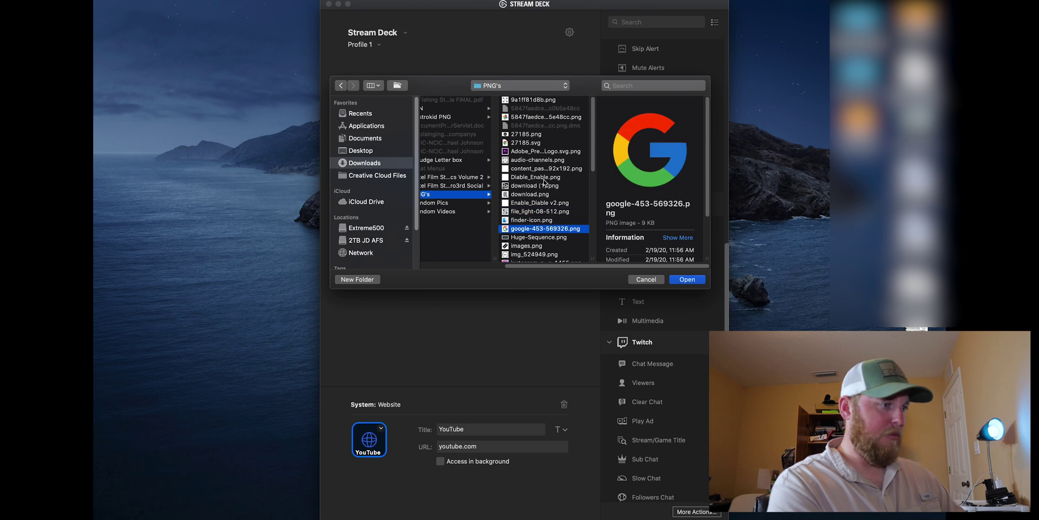
{"action": "key", "text": "Down"}
{"action": "key", "text": "Down"}
{"action": "key", "text": "Down"}
{"action": "key", "text": "Down"}
{"action": "key", "text": "Down"}
{"action": "key", "text": "Down"}
{"action": "key", "text": "Down"}
{"action": "key", "text": "Down"}
{"action": "key", "text": "Down"}
{"action": "key", "text": "Down"}
{"action": "key", "text": "Down"}
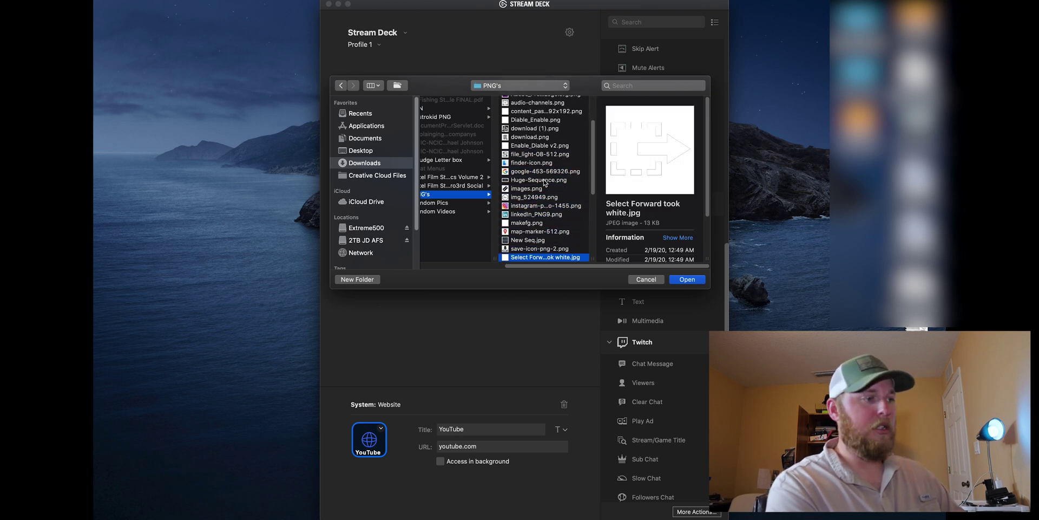
{"action": "key", "text": "Down"}
{"action": "key", "text": "Down"}
{"action": "key", "text": "Down"}
{"action": "key", "text": "Down"}
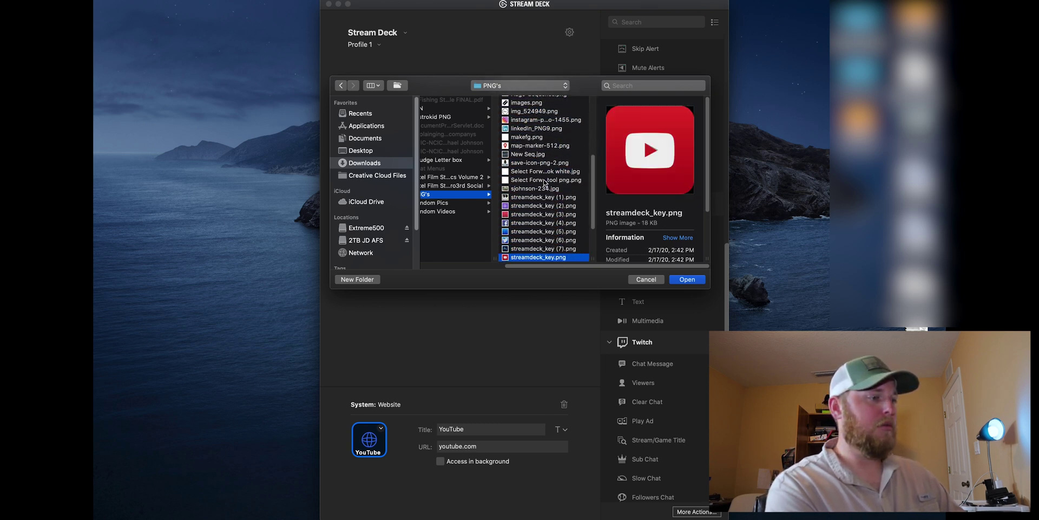
{"action": "key", "text": "Up"}
{"action": "key", "text": "Up"}
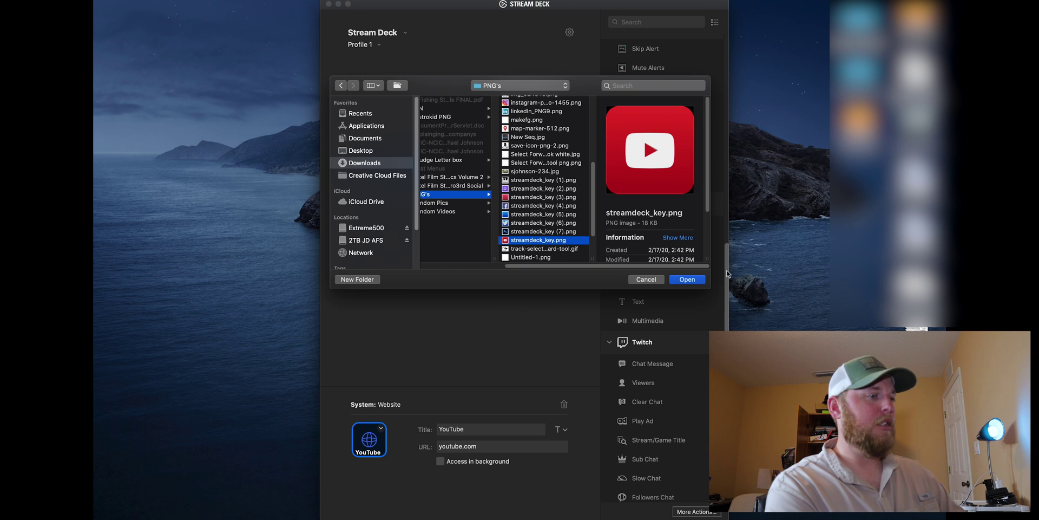
{"action": "left_click", "coordinate": [697, 281]}
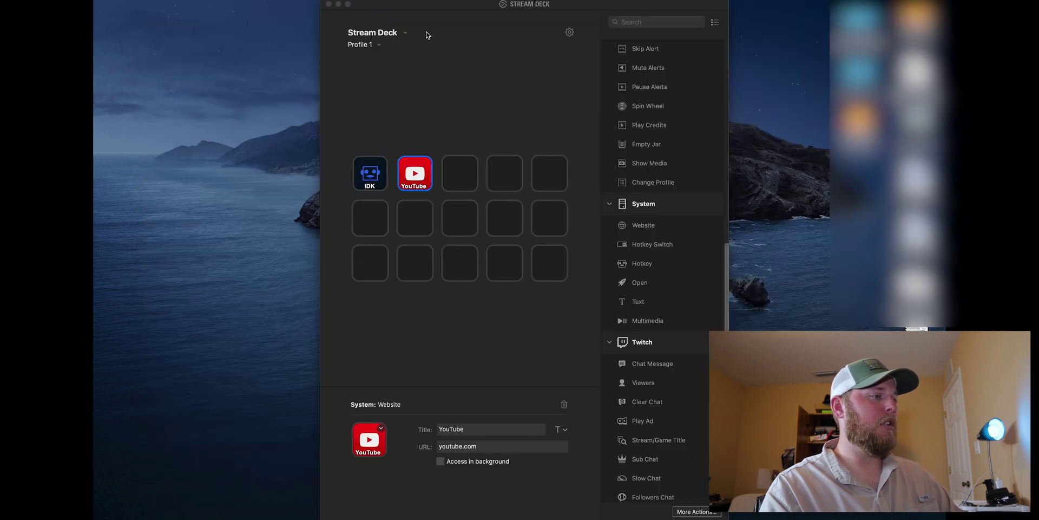
{"action": "left_click", "coordinate": [379, 182]}
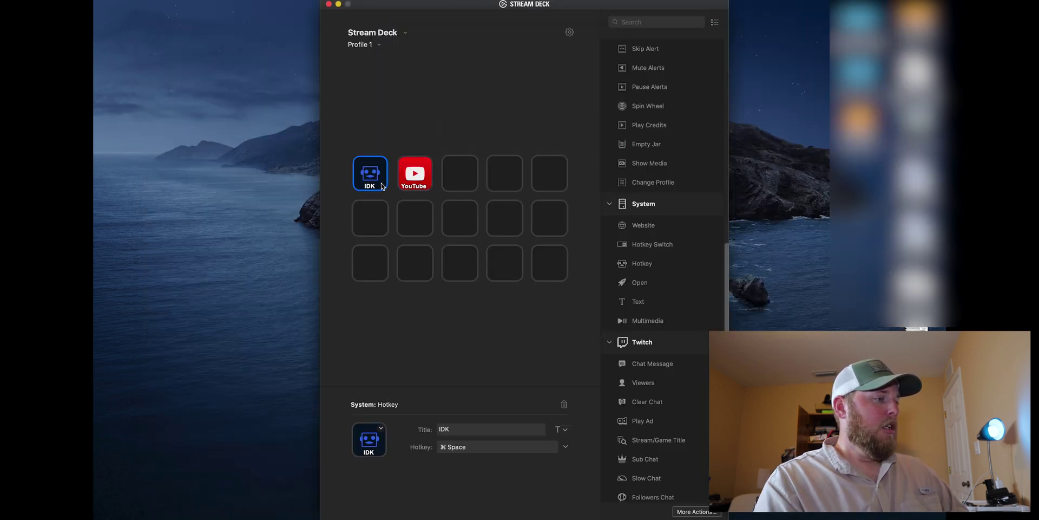
{"action": "scroll", "coordinate": [661, 163], "scroll_direction": "up", "scroll_amount": 5}
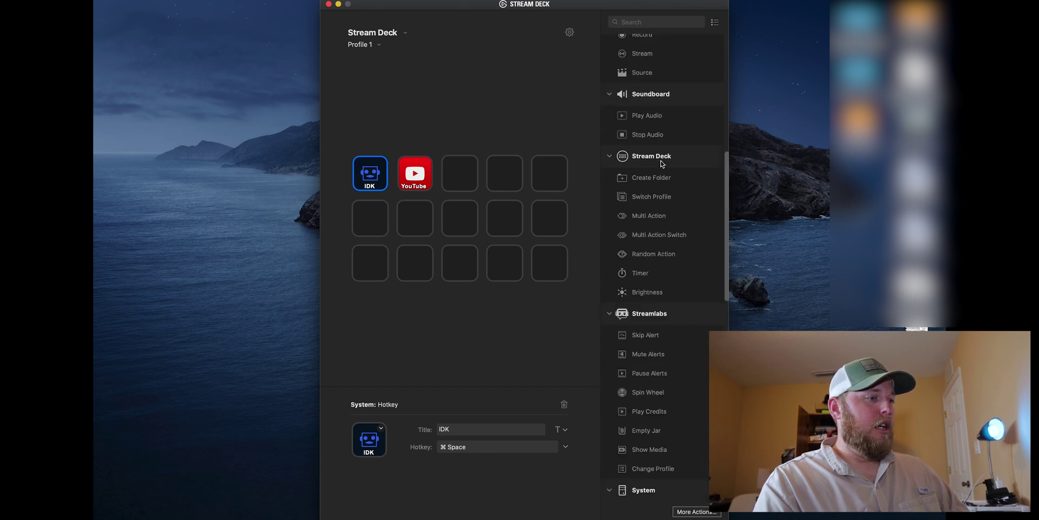
{"action": "scroll", "coordinate": [655, 196], "scroll_direction": "up", "scroll_amount": 5}
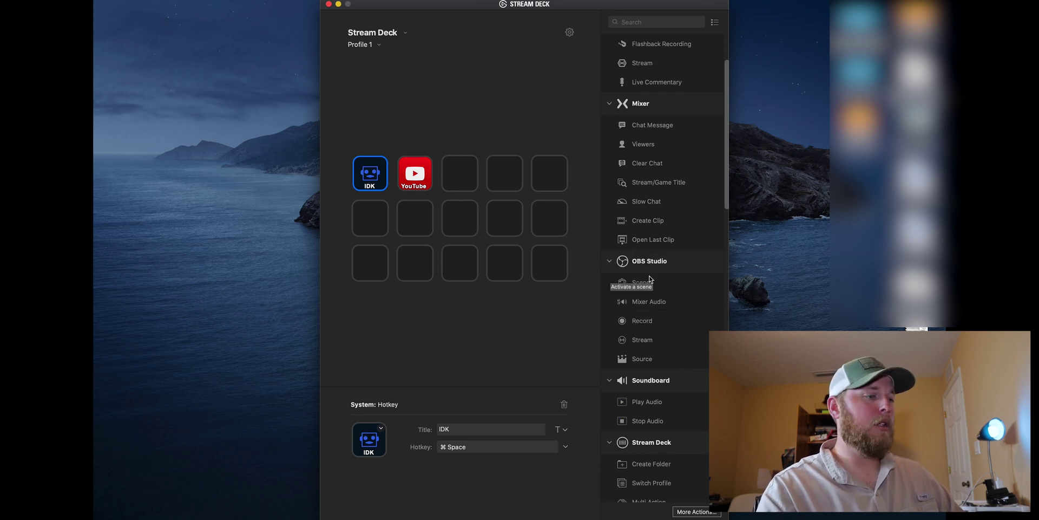
{"action": "scroll", "coordinate": [654, 345], "scroll_direction": "down", "scroll_amount": 5}
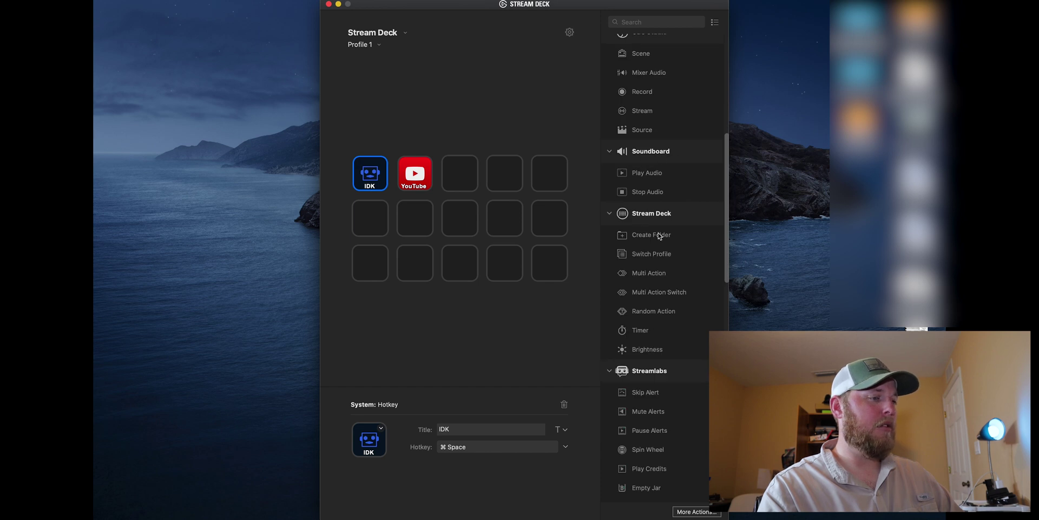
{"action": "scroll", "coordinate": [674, 372], "scroll_direction": "down", "scroll_amount": 5}
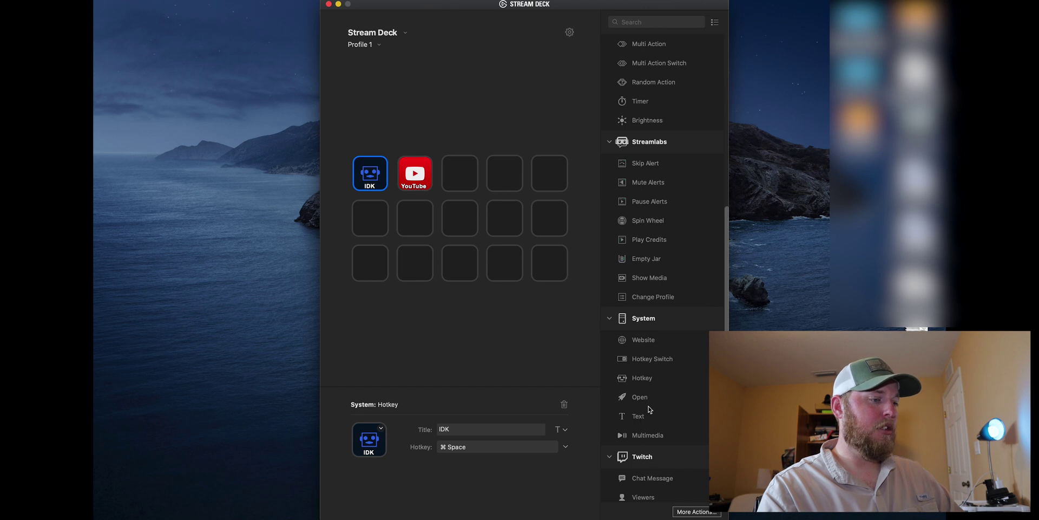
{"action": "scroll", "coordinate": [649, 413], "scroll_direction": "down", "scroll_amount": 5}
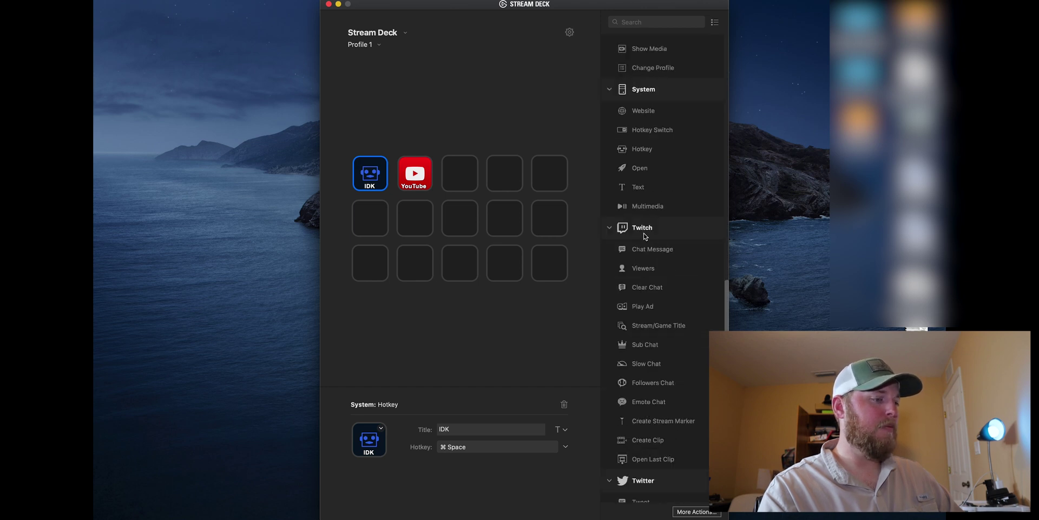
{"action": "scroll", "coordinate": [646, 236], "scroll_direction": "down", "scroll_amount": 5}
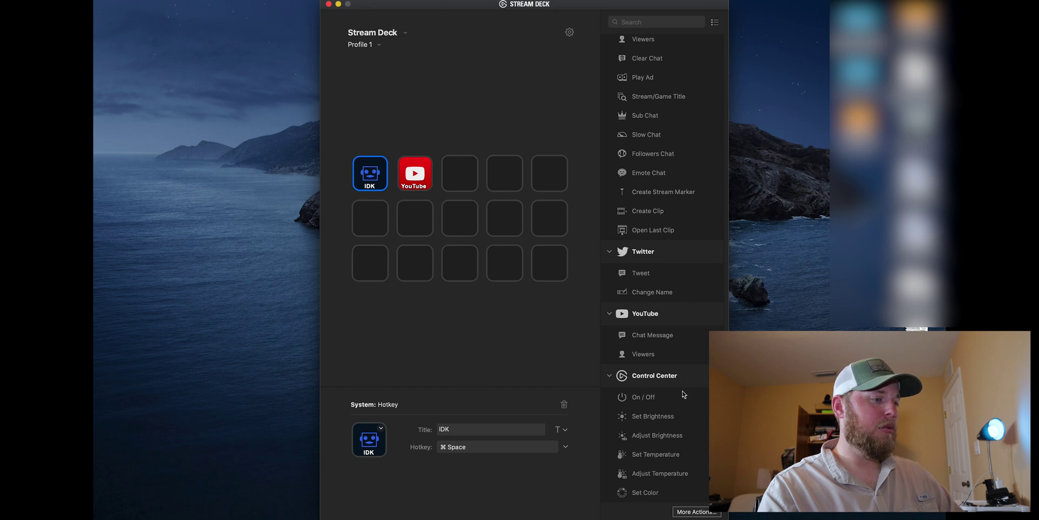
{"action": "scroll", "coordinate": [684, 394], "scroll_direction": "up", "scroll_amount": 15}
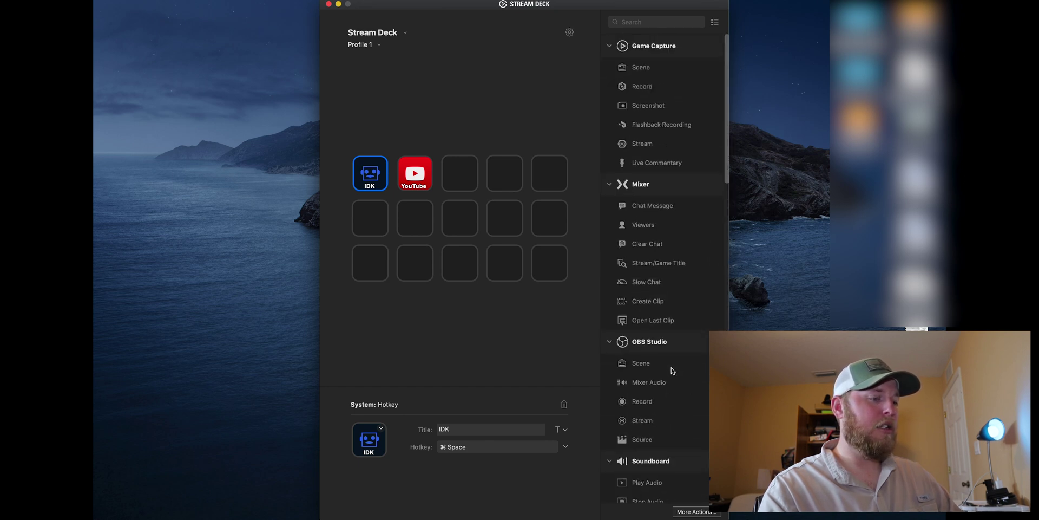